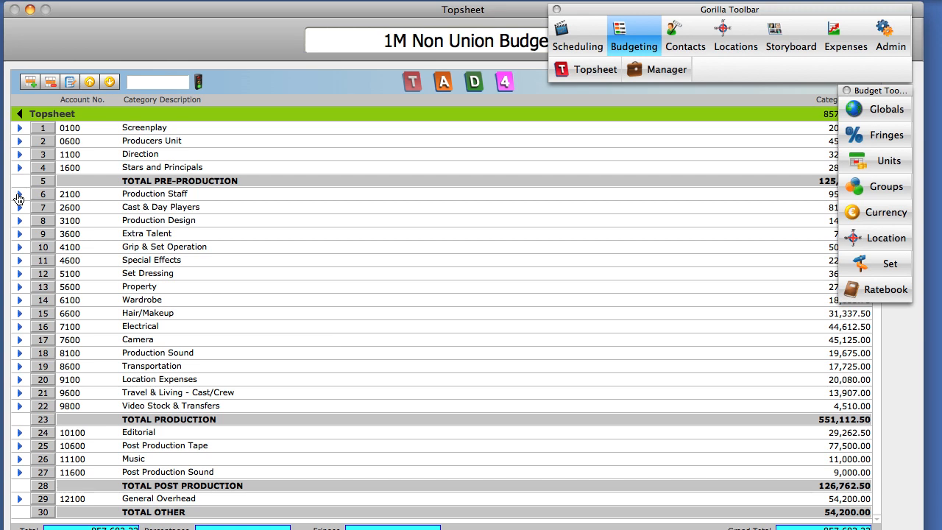
- Open the Unit Production Manager detail under Production Staff and bring up the Global Groups window, keeping the budget tools clear of it
click(19, 195)
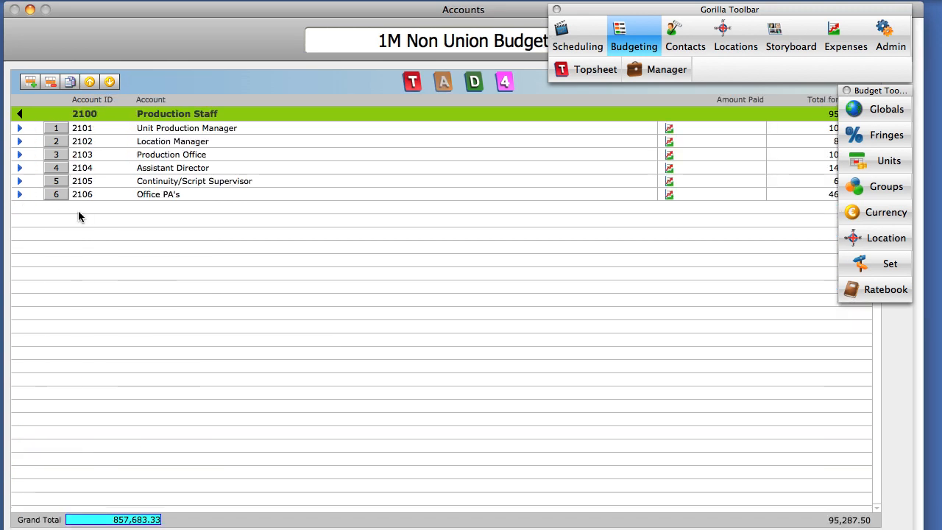
click(19, 128)
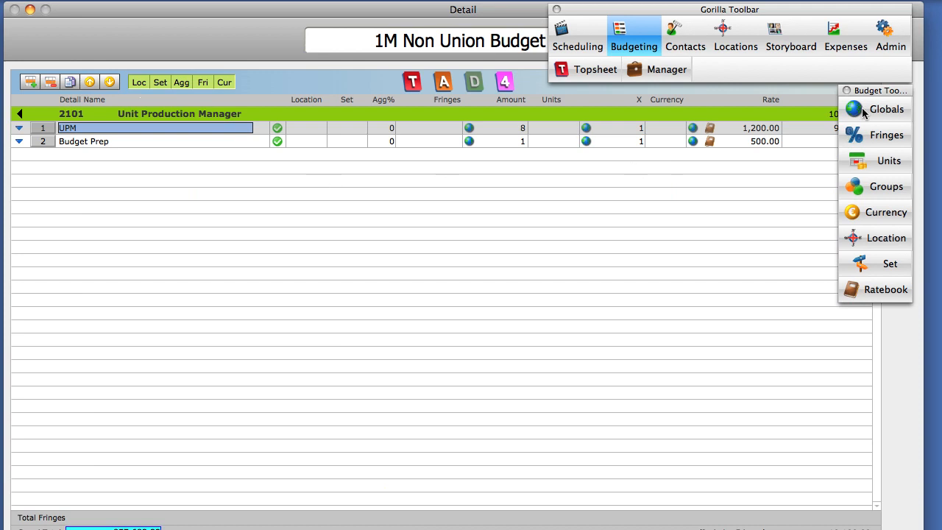
drag(876, 95, 284, 29)
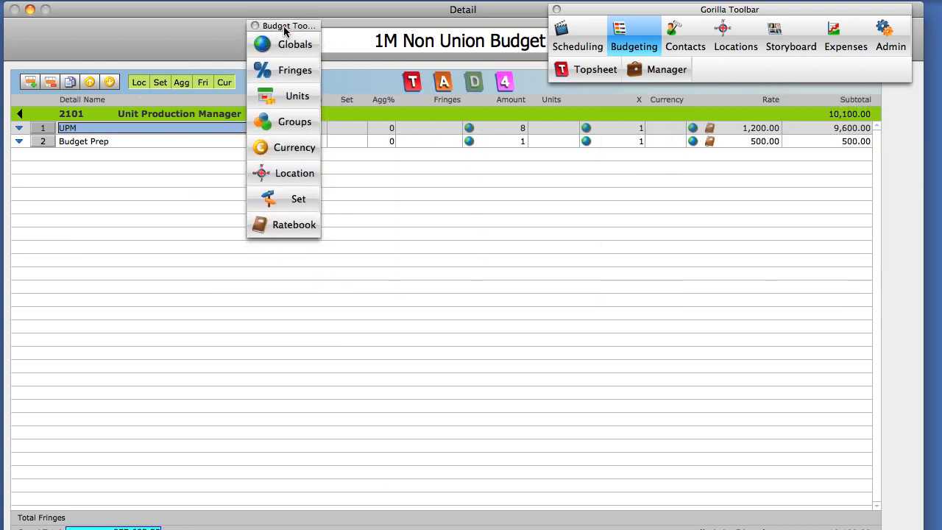
click(286, 47)
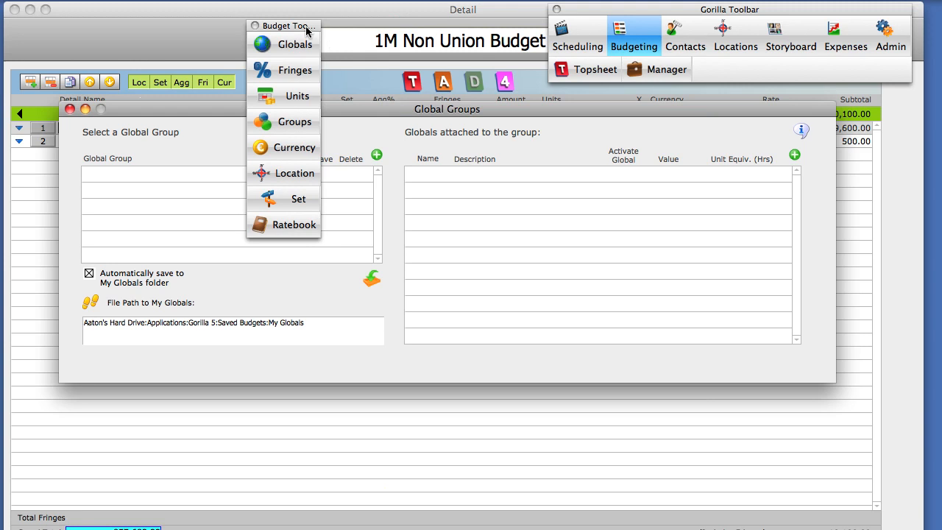
drag(306, 30, 886, 64)
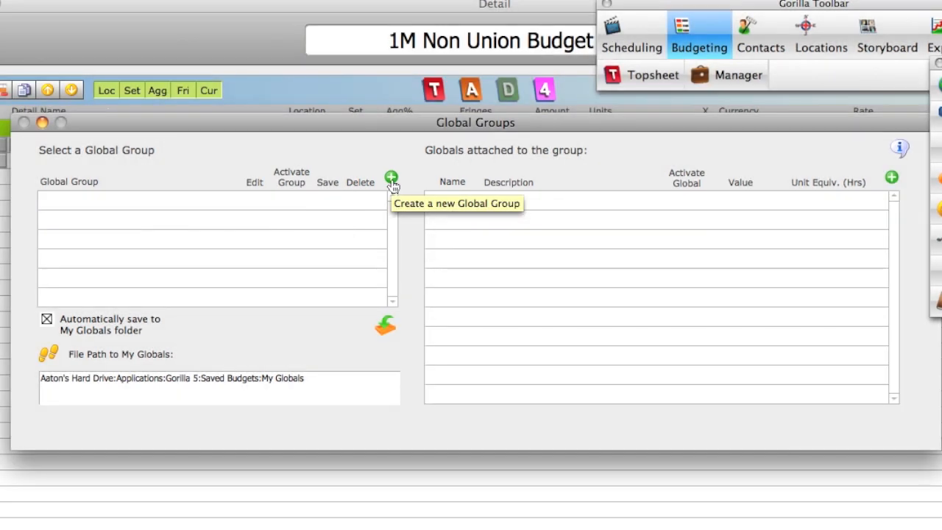
- Create a global group named "Shoot Days Groups"
click(390, 179)
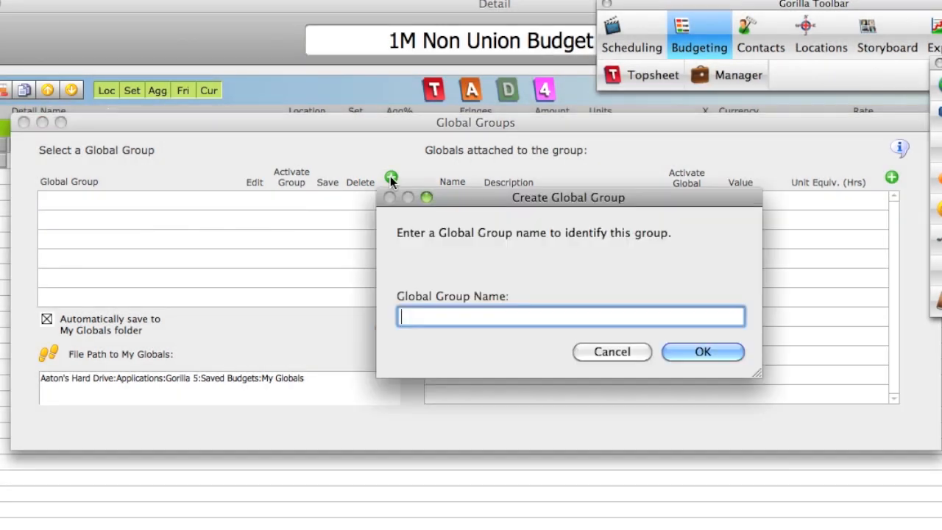
text(Shoot Days Groups)
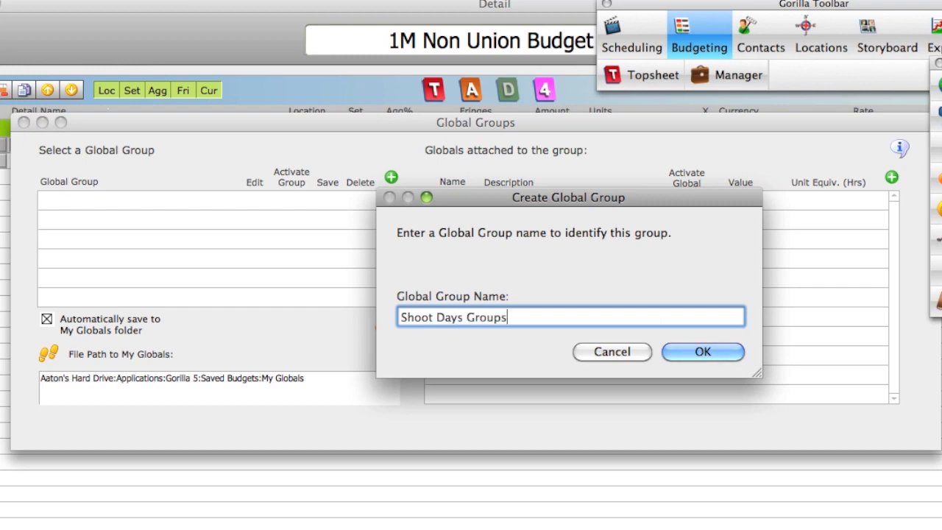
click(701, 353)
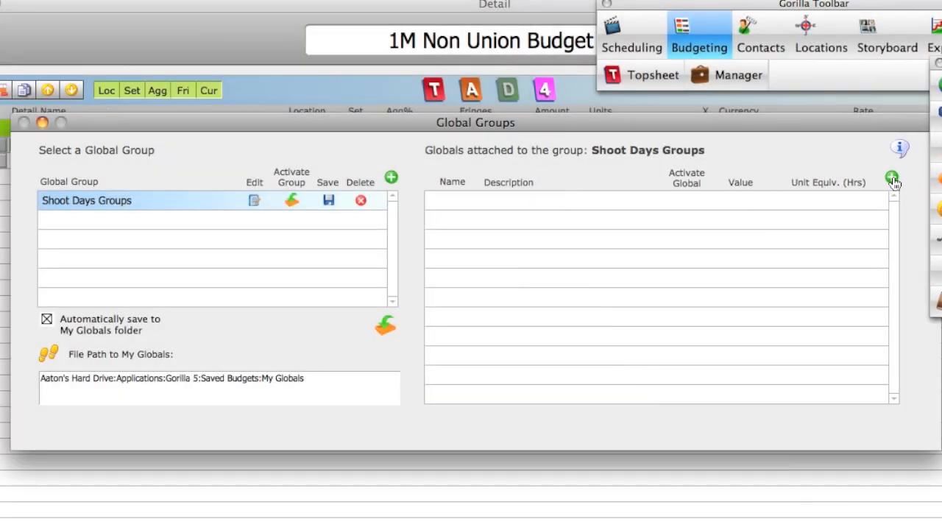
- Add global SDL to the group with description "Shoot Days Local", value 30 and unit Days, activating it into the budget
click(891, 179)
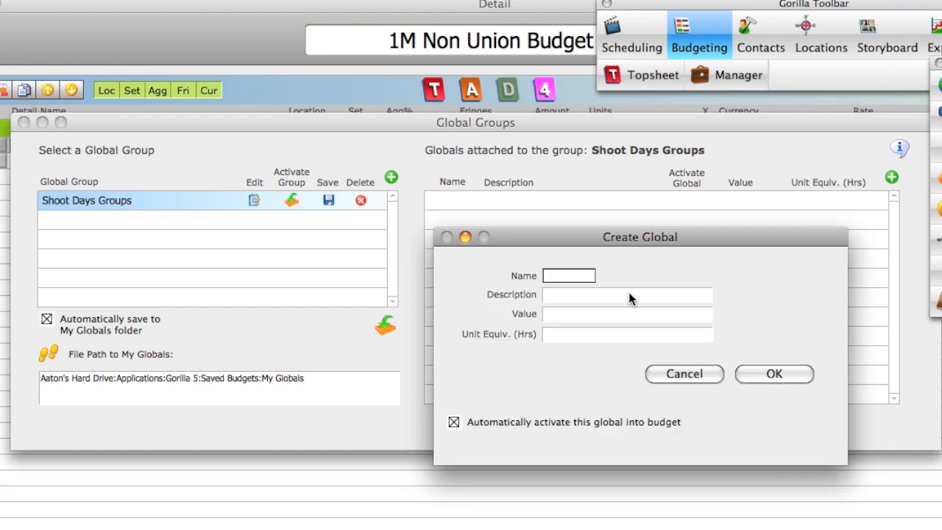
text(SDL)
key(Tab)
text(Shoot Days)
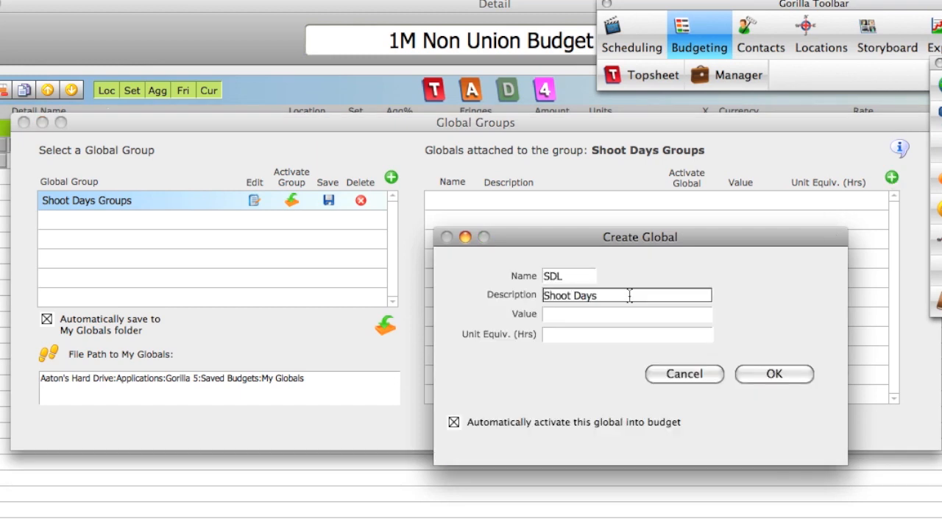
text( Local)
key(Tab)
text(30)
key(Tab)
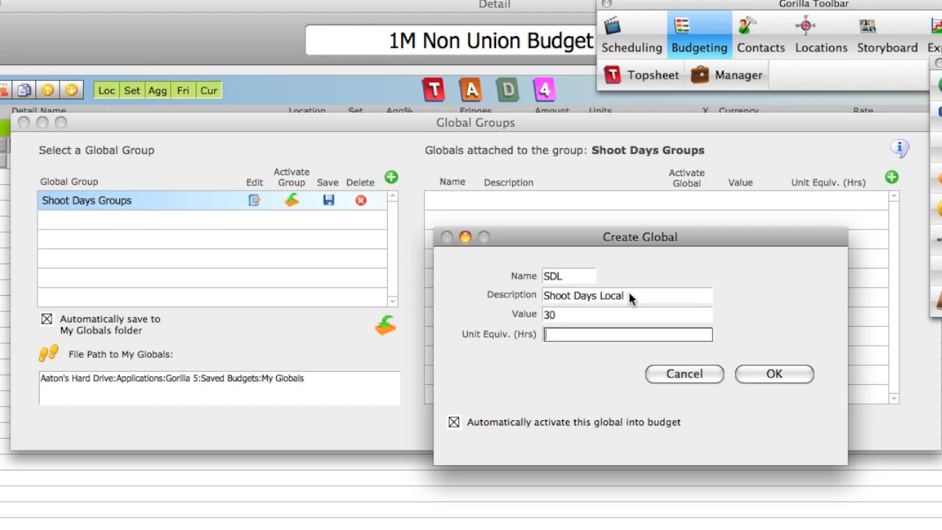
text(Days)
key(Tab)
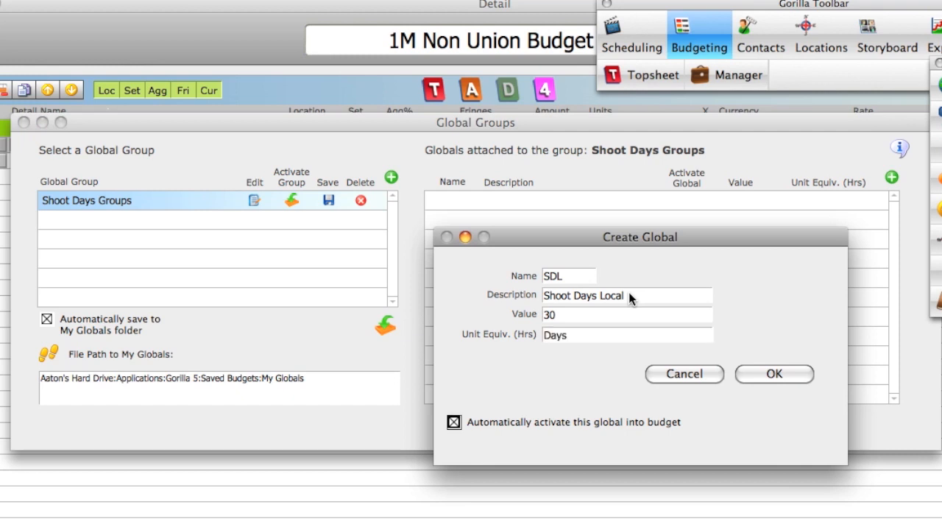
key(Return)
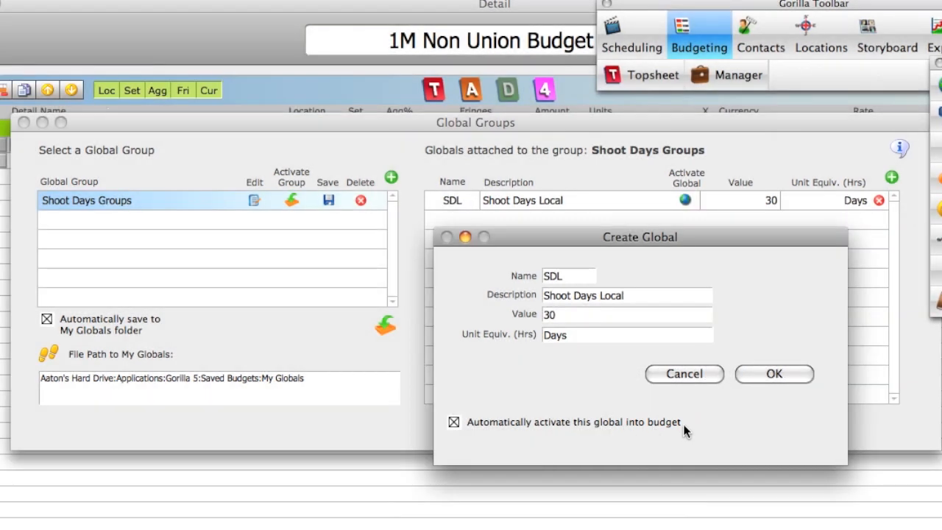
click(765, 377)
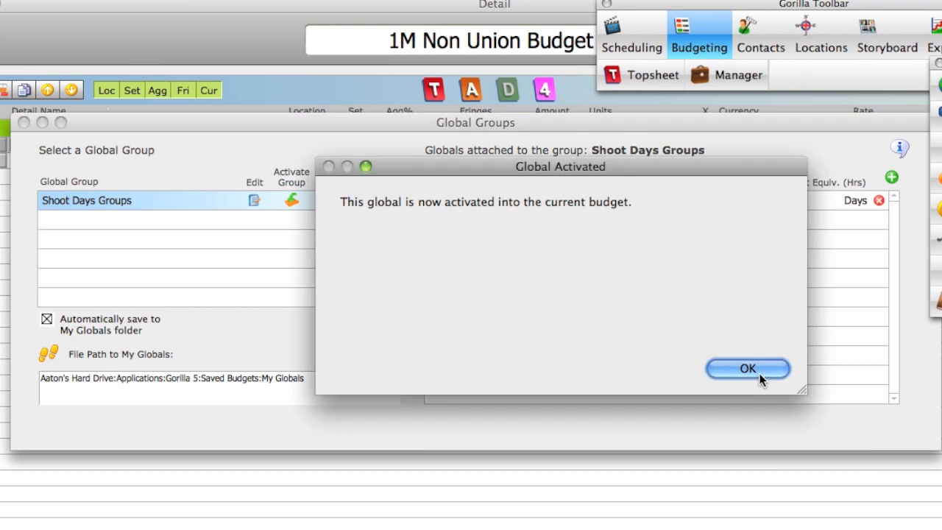
click(761, 375)
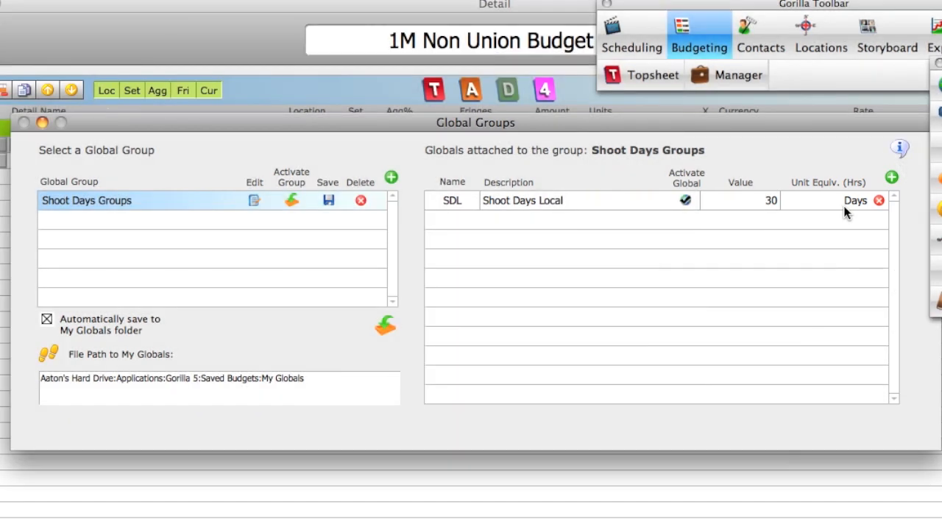
- Add global PD with description "Prep Days", value 10 and unit Days, activated into the budget, and close the Global Groups window
click(891, 177)
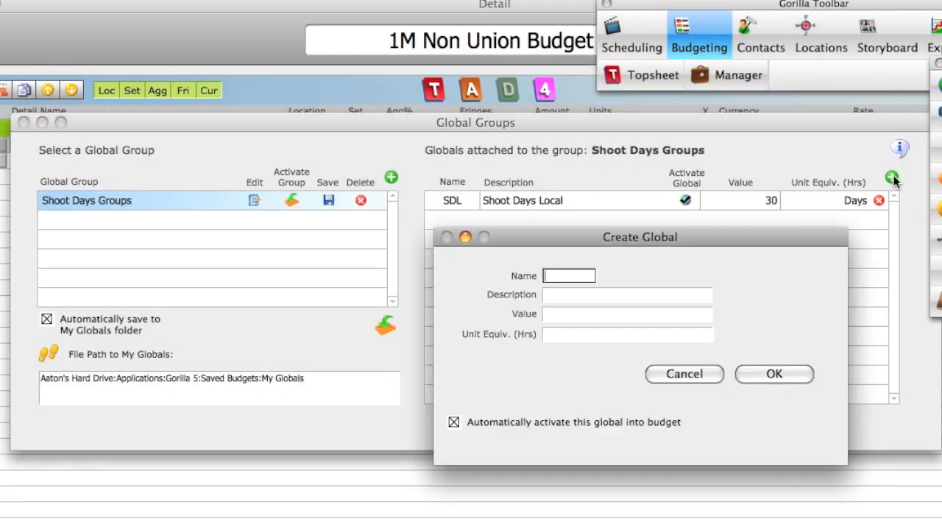
text(PD)
key(Tab)
text(Prep Days)
key(Tab)
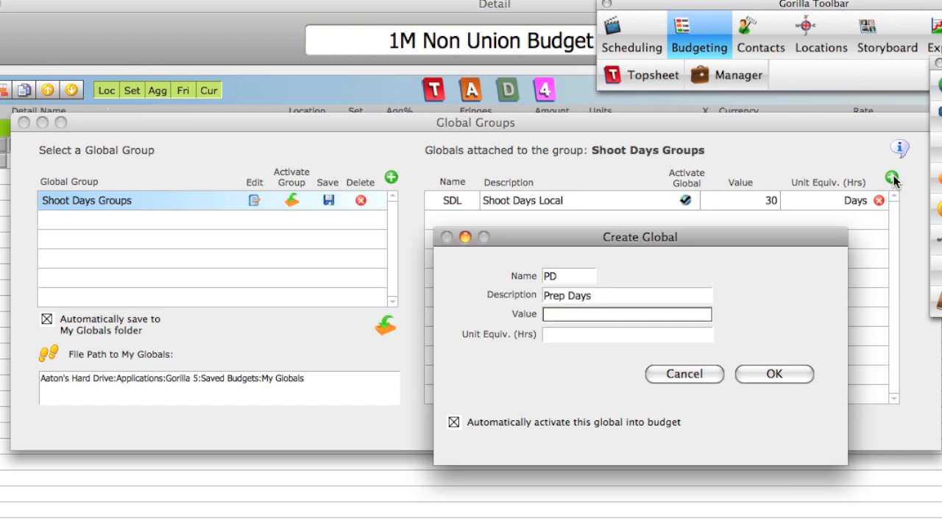
text(10)
key(Tab)
text(Days)
key(Tab)
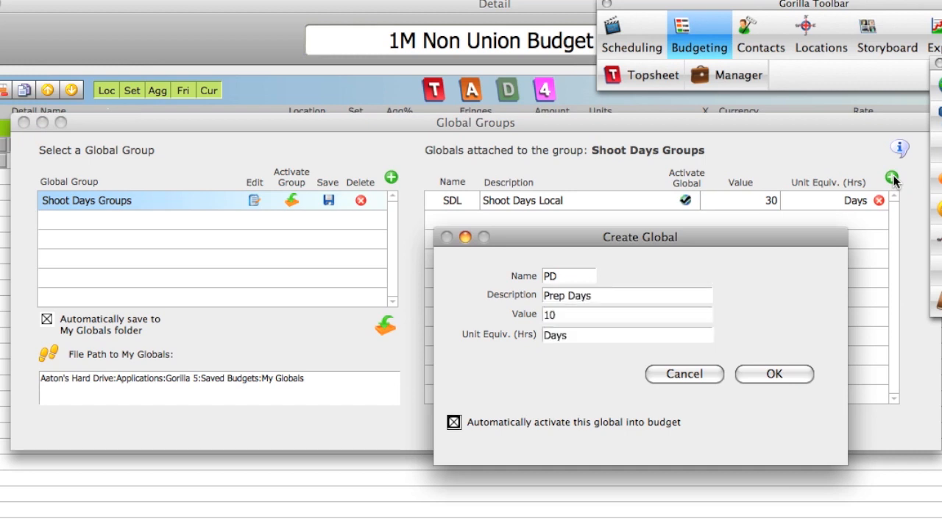
click(779, 376)
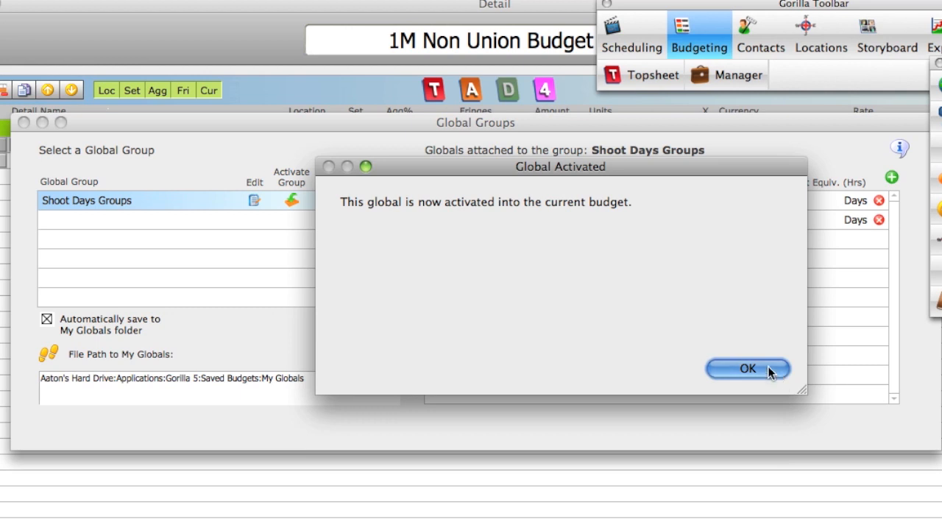
click(747, 368)
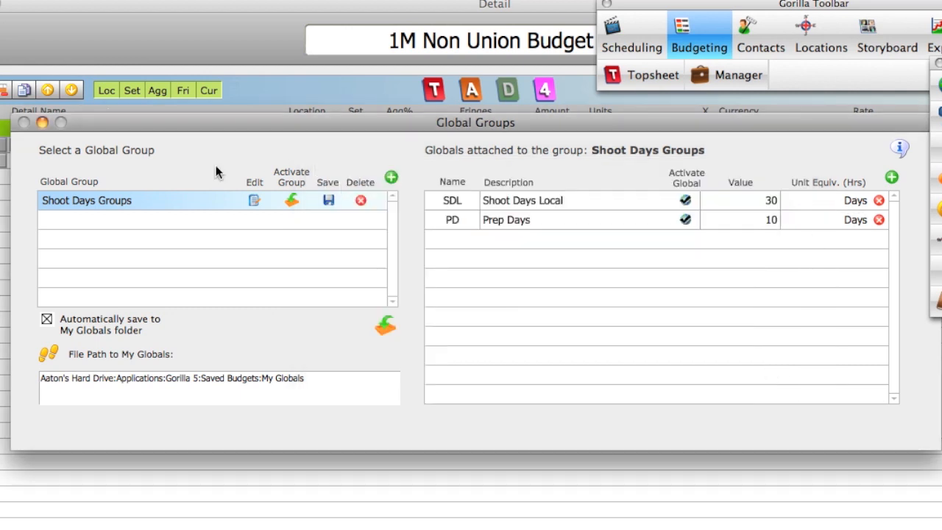
click(70, 2)
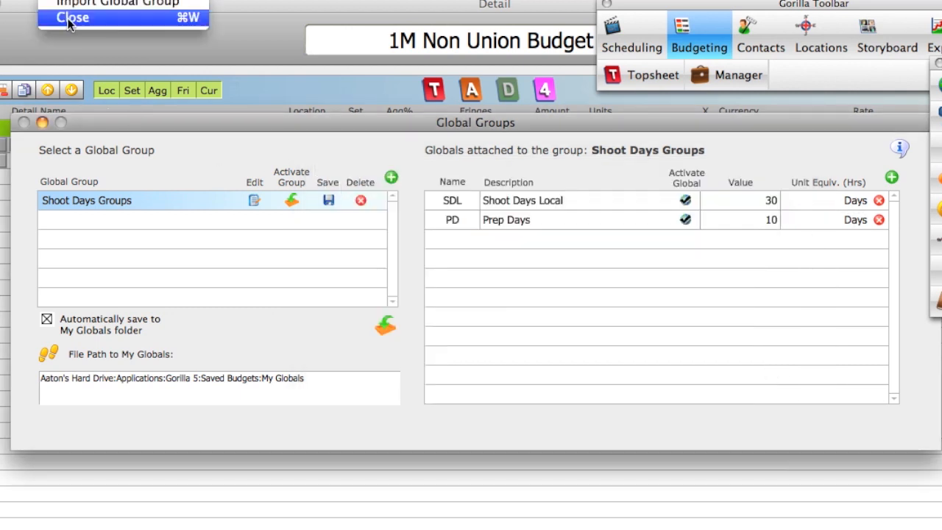
click(68, 21)
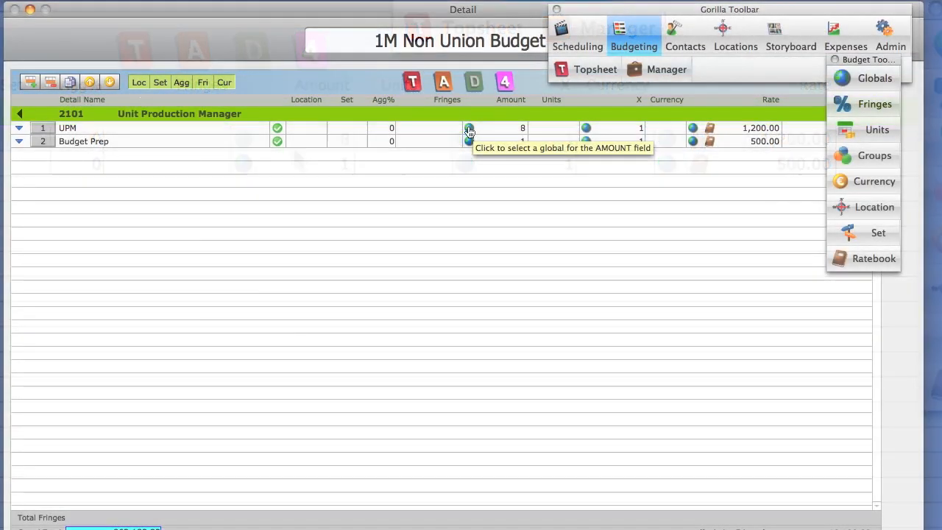
- Attach the SDL (Shoot Days Local) global to the Amount value of the UPM detail line
click(469, 130)
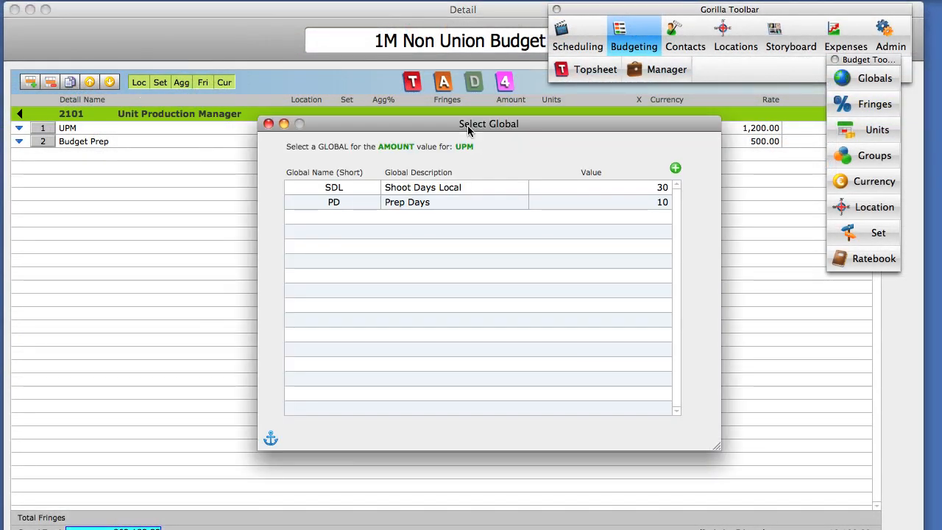
drag(470, 128, 463, 162)
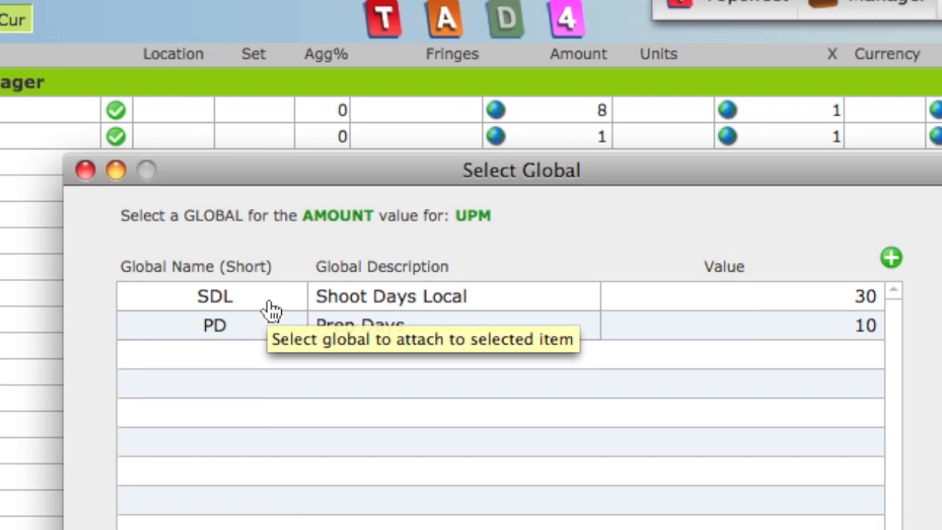
double_click(271, 311)
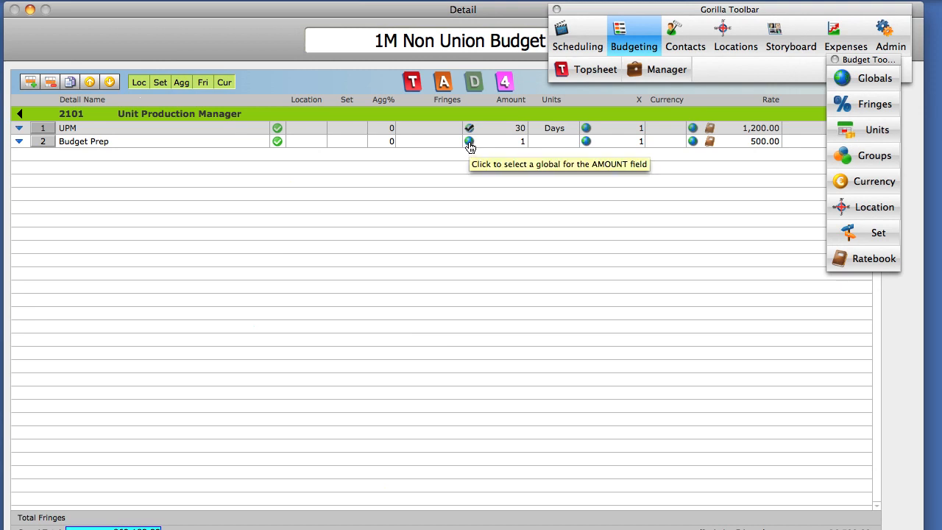
- Attach the PD (Prep Days) global to the Amount value of the Budget Prep detail line
click(470, 141)
drag(522, 125, 524, 160)
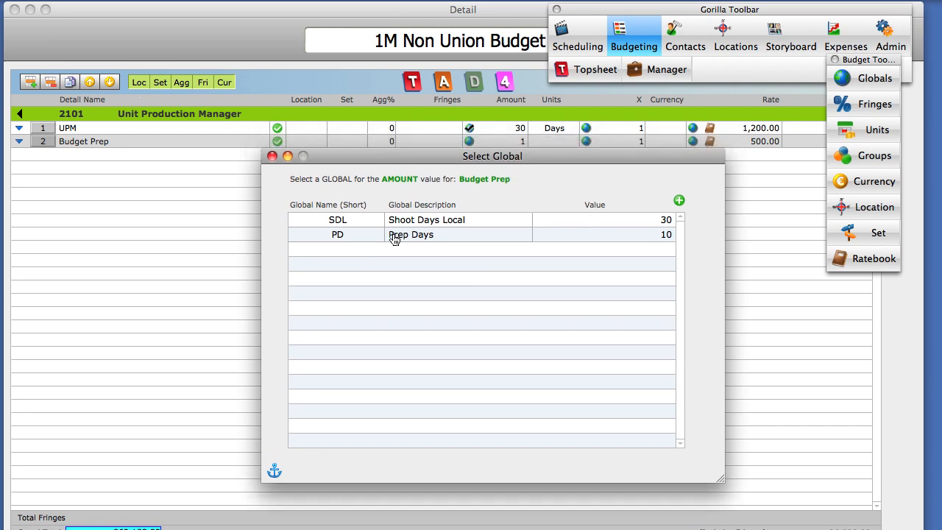
click(357, 239)
double_click(357, 239)
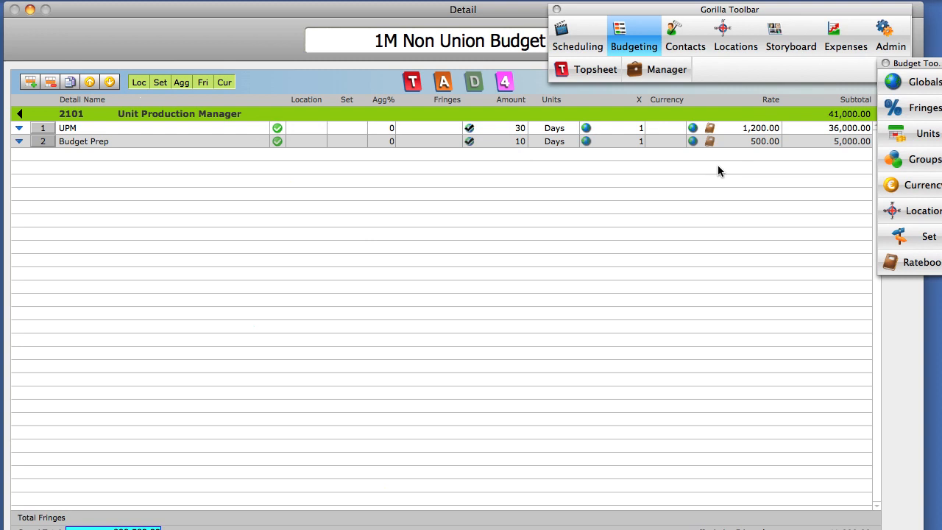
- Open the budget's Globals list and set the value of the SDL (Shoot Days Local) global to 40
drag(916, 63, 625, 167)
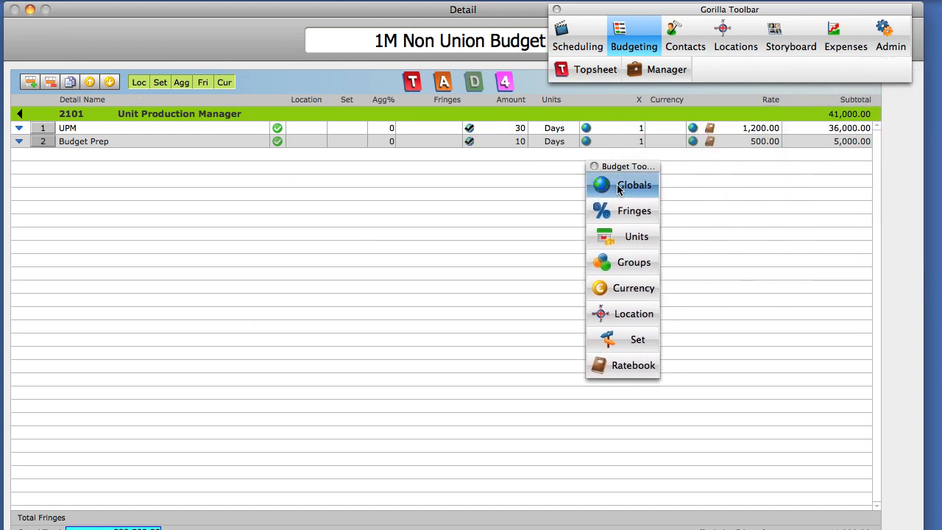
click(618, 190)
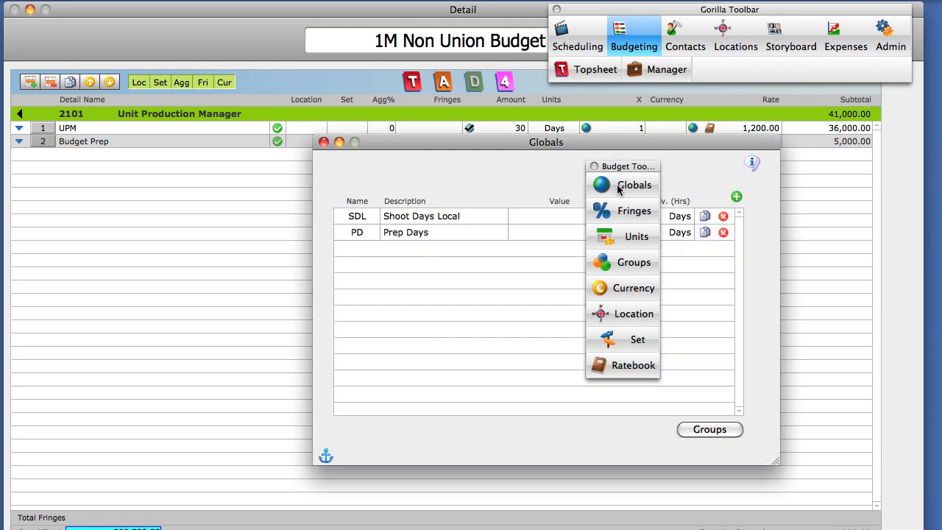
drag(622, 169, 262, 145)
drag(387, 143, 374, 158)
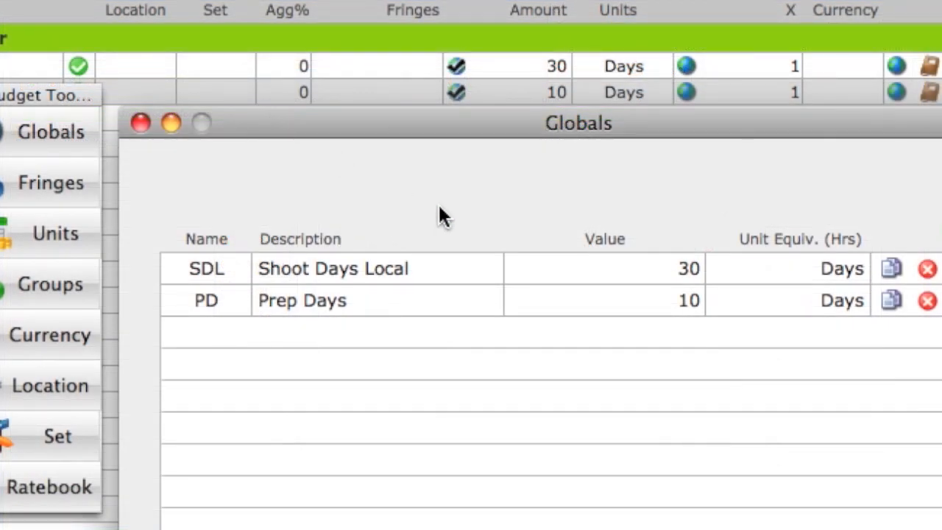
click(685, 269)
text(40)
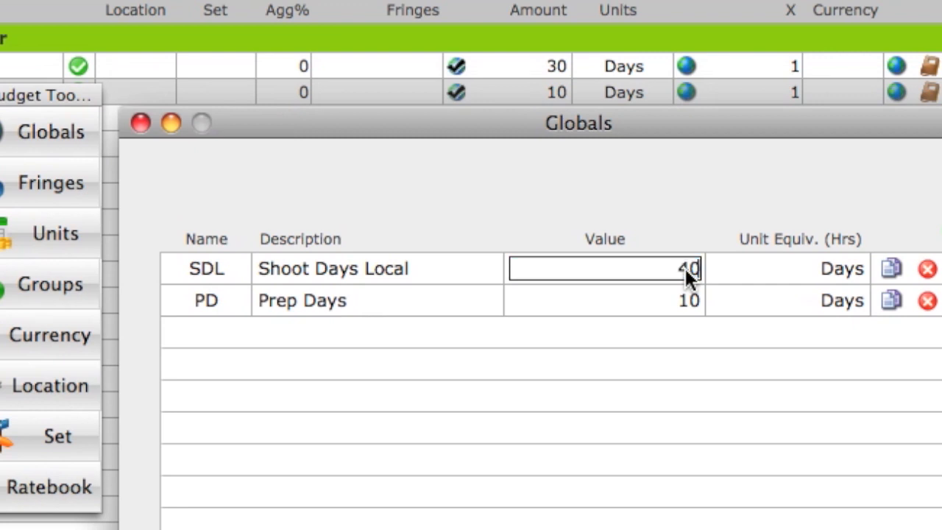
key(Return)
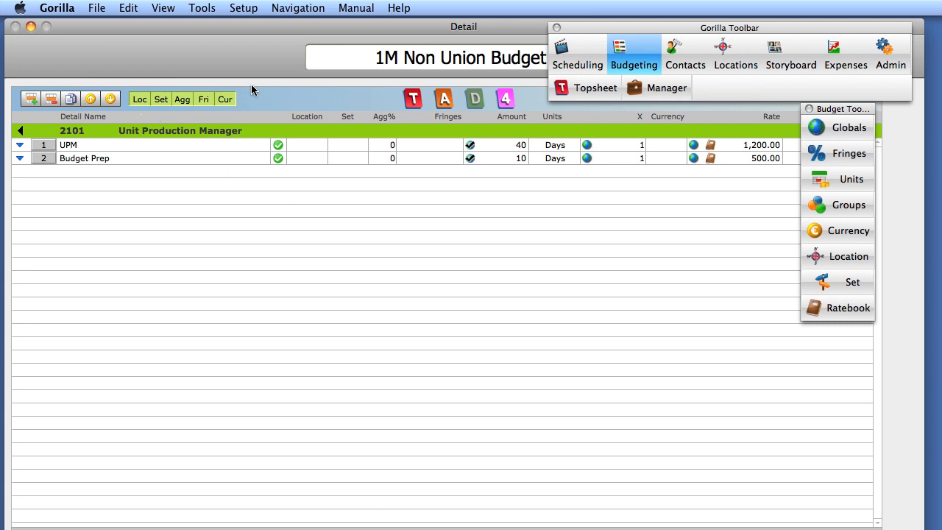
- Save the Shoot Days Groups global group to the My Globals folder and delete the group from the Global Groups list
click(251, 7)
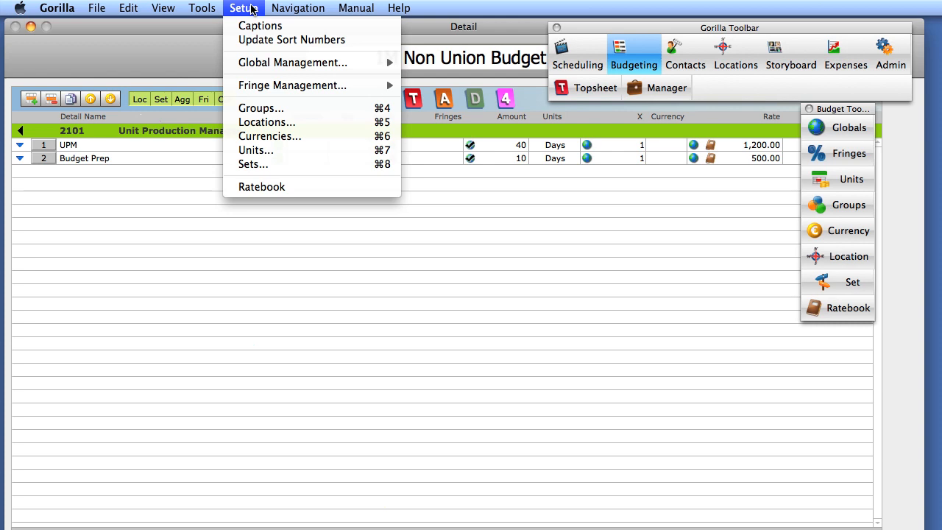
mouse_move(269, 64)
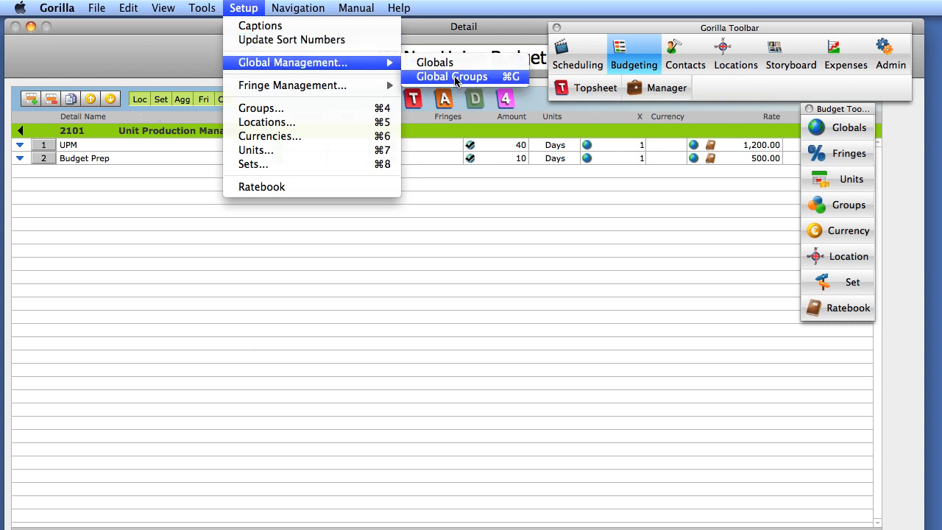
click(512, 80)
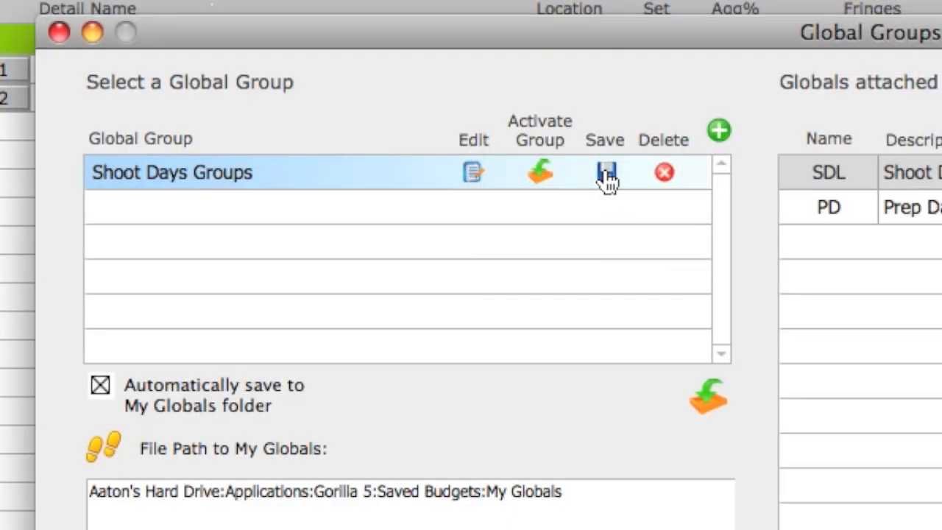
click(606, 176)
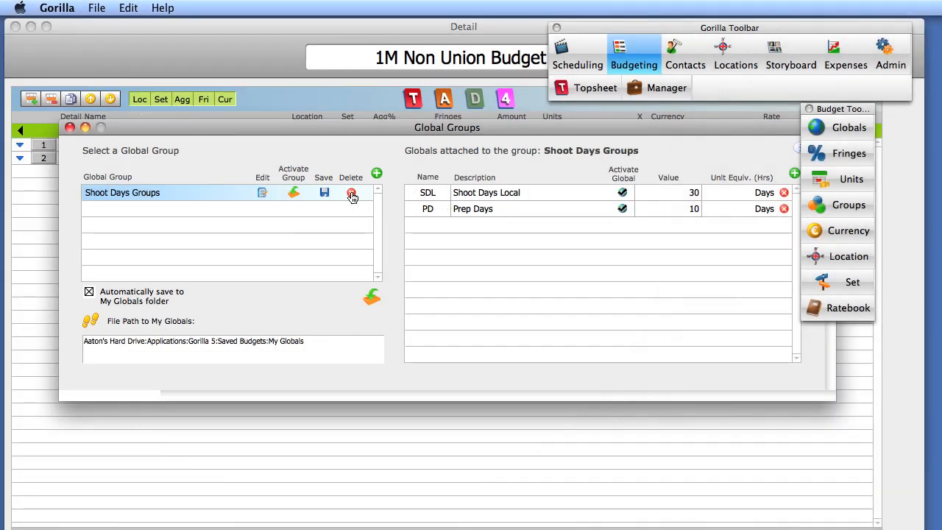
click(351, 193)
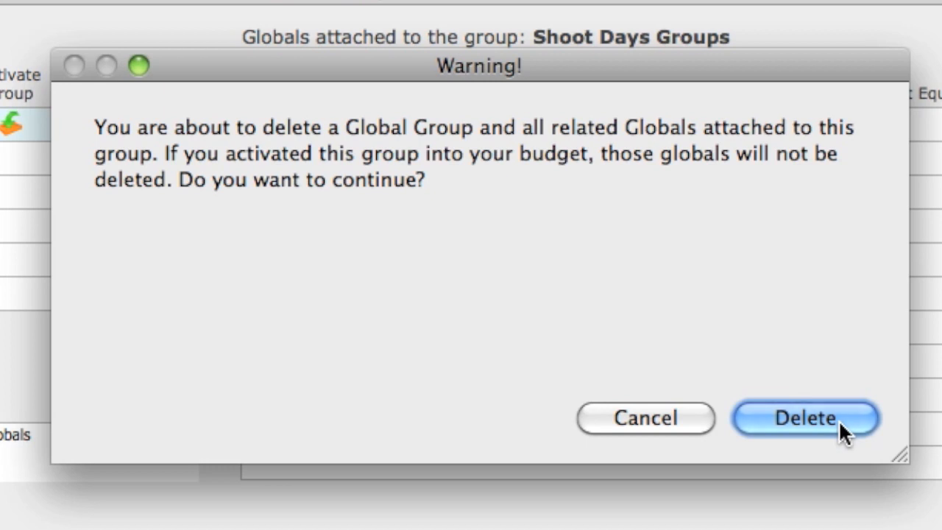
click(843, 419)
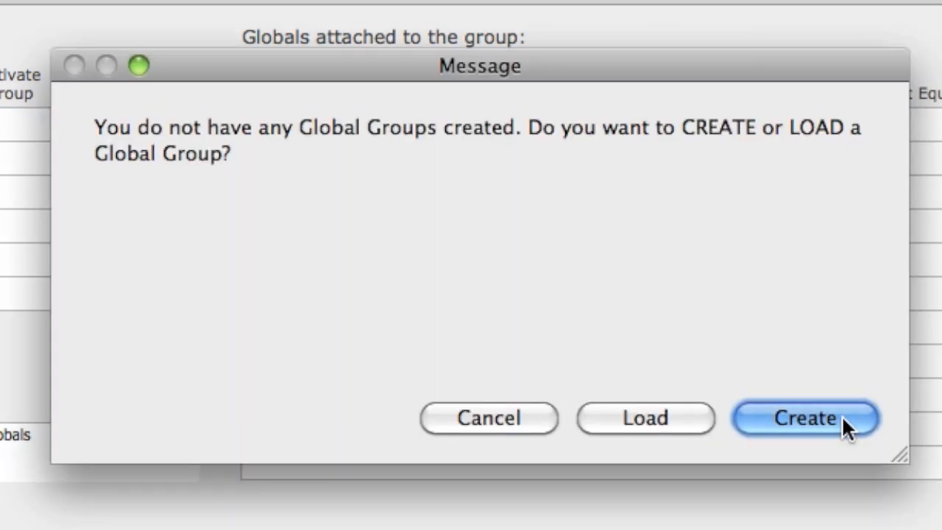
- Load the saved global group file Shoot Days Groups.glo from Applications > Gorilla 5 > Saved Budgets > My Globals
click(650, 416)
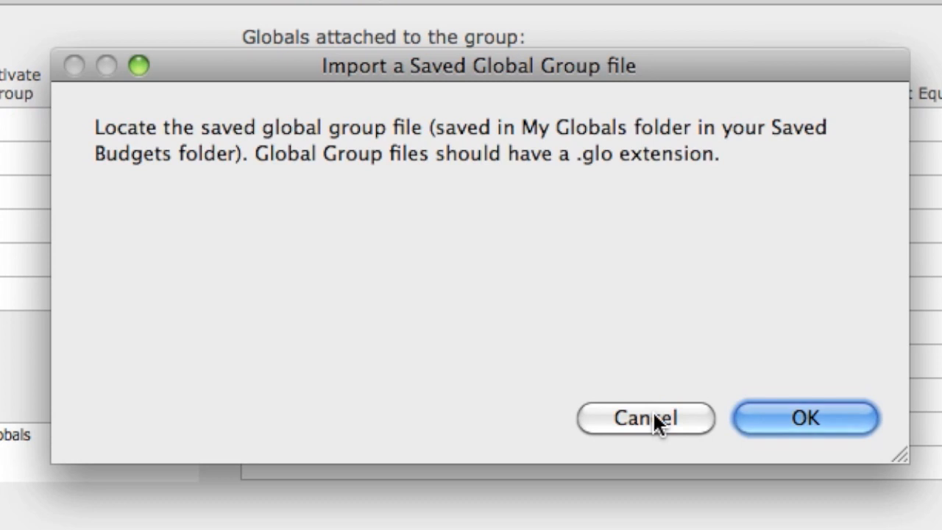
click(804, 416)
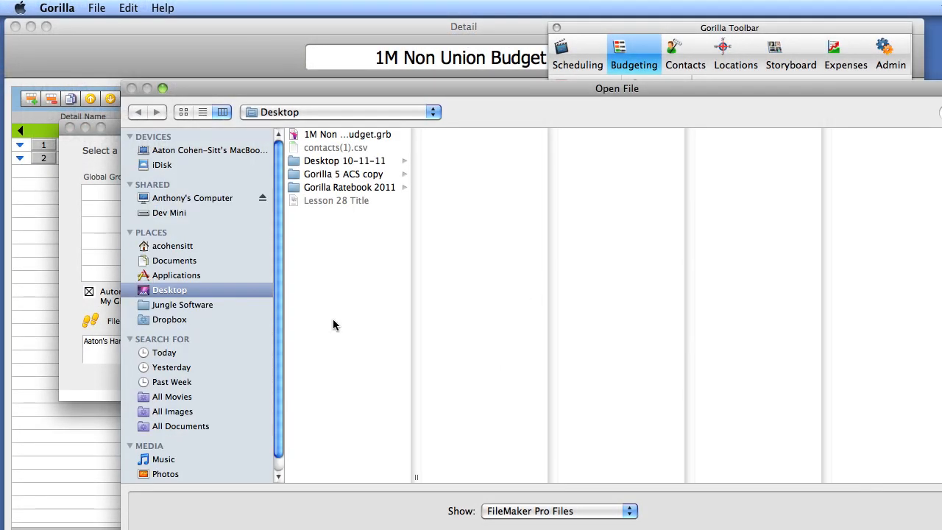
click(185, 319)
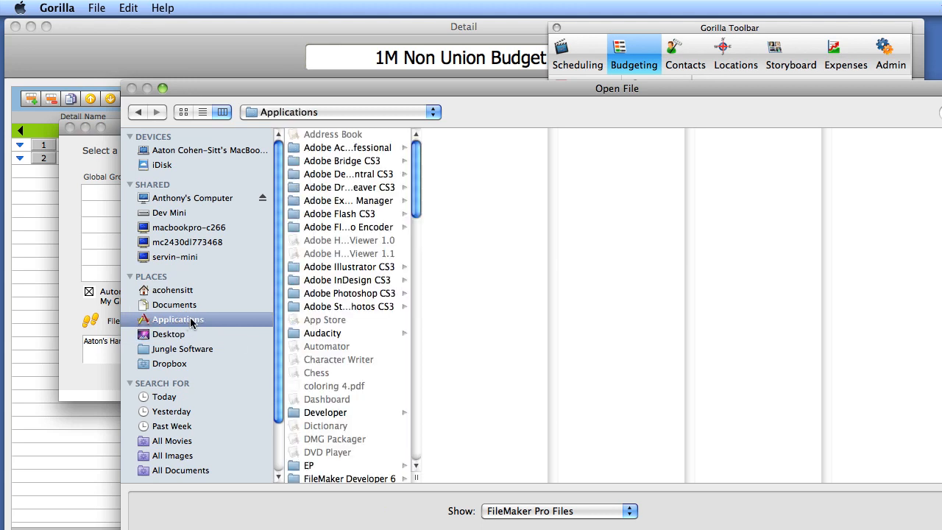
scroll(361, 406, down, 10)
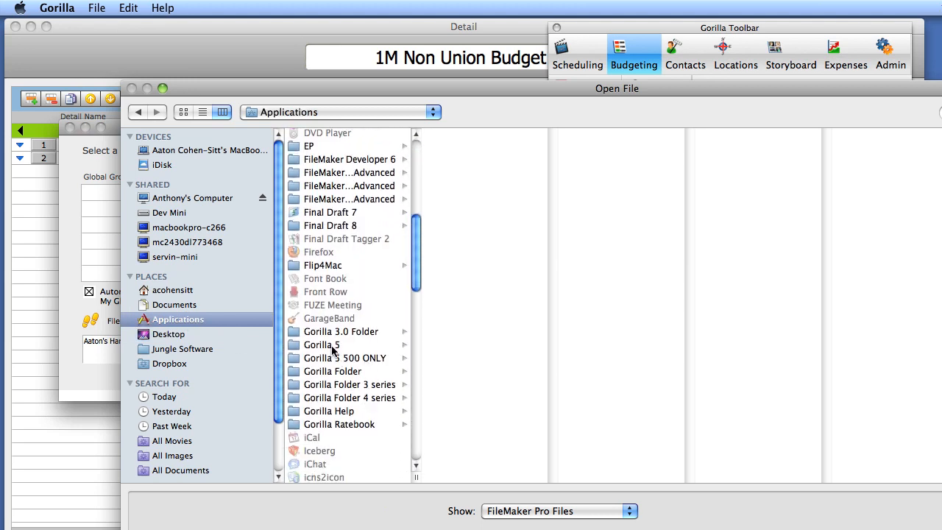
click(334, 345)
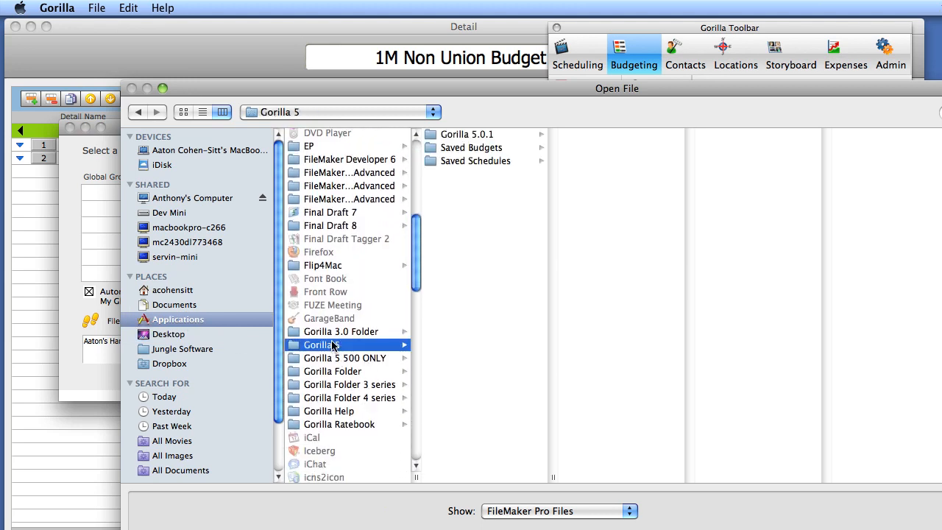
click(505, 149)
click(613, 228)
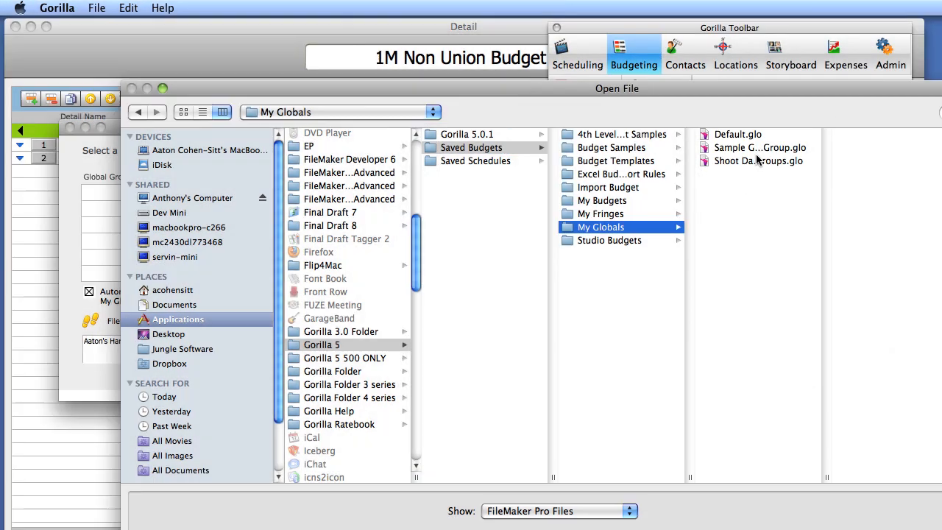
drag(827, 477, 900, 478)
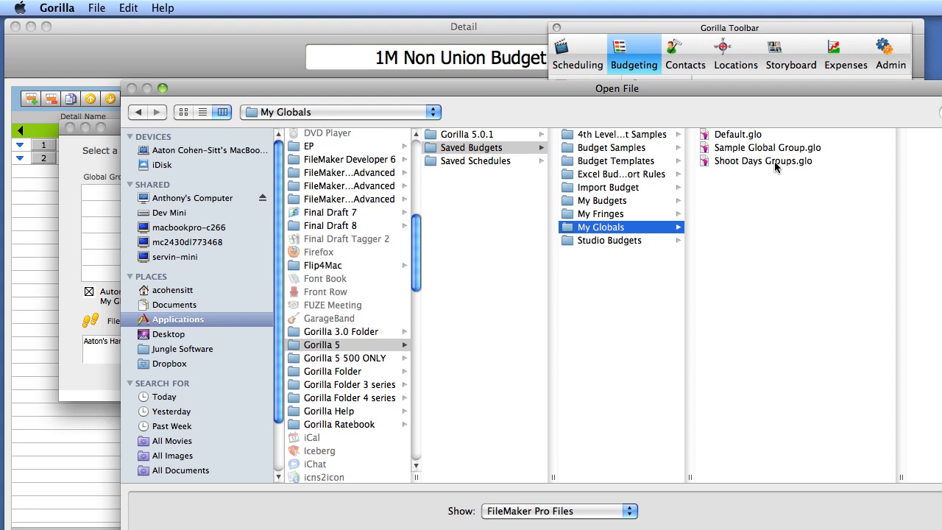
click(706, 162)
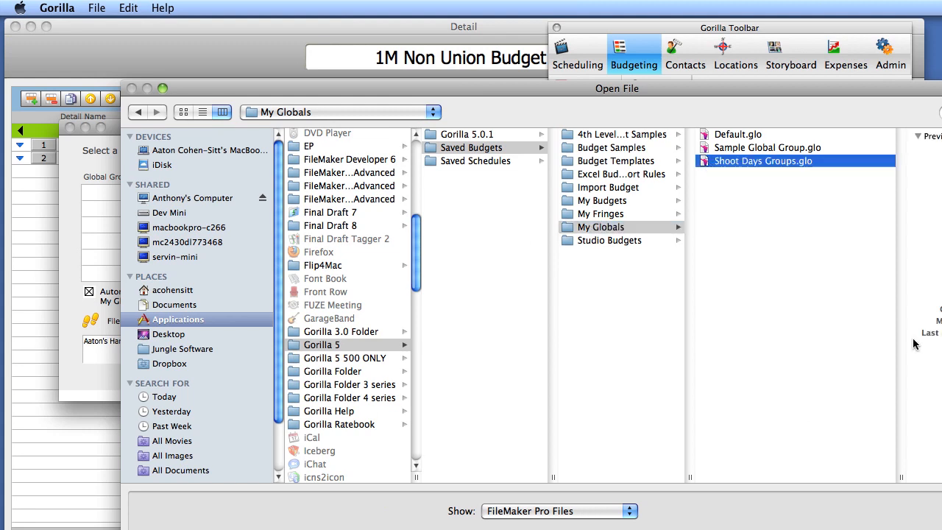
click(941, 529)
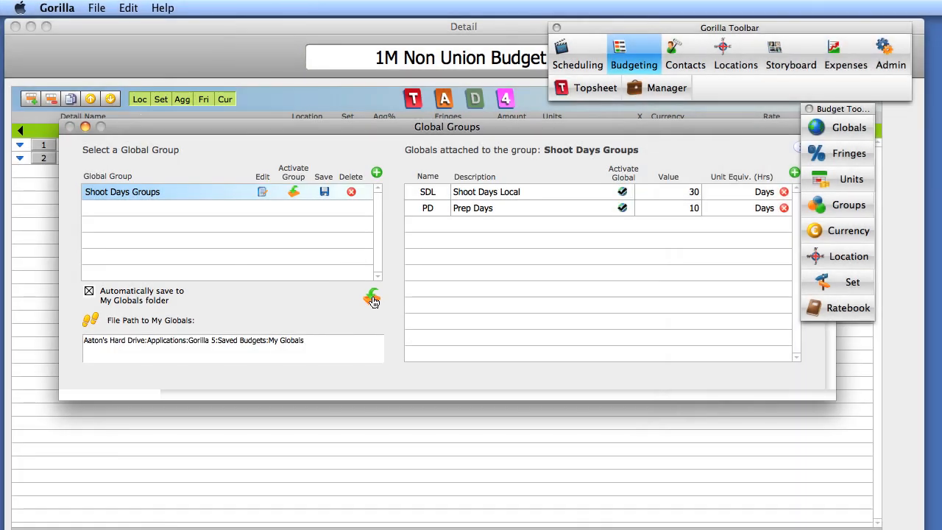
- Import the saved file Sample Global Group.glo from the My Globals folder as an additional global group
click(371, 298)
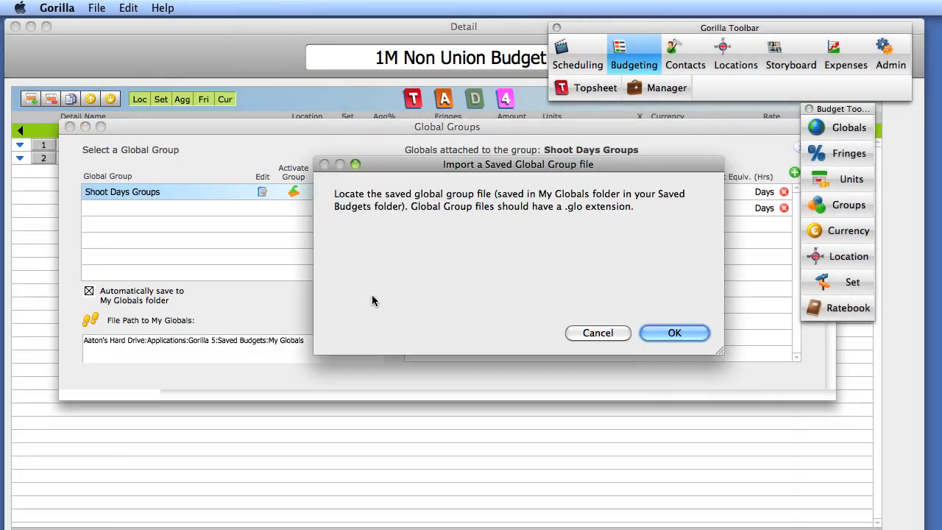
click(667, 333)
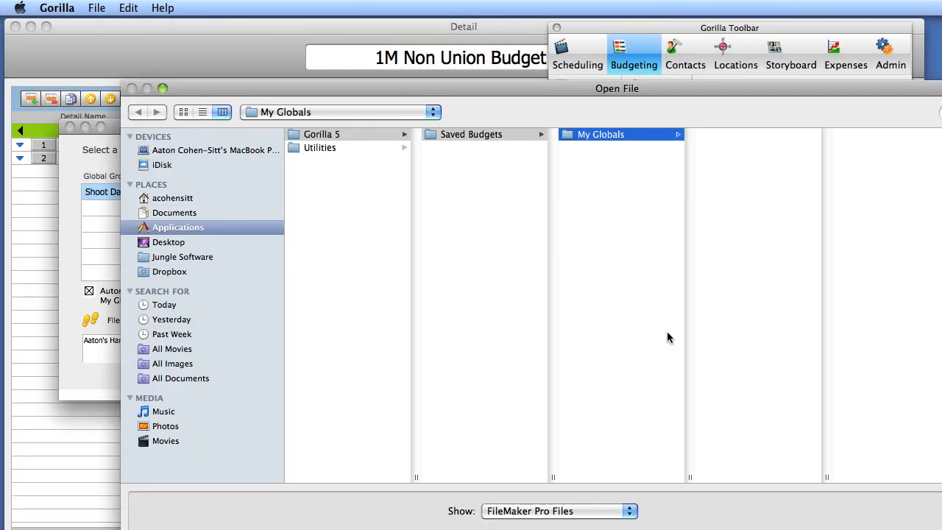
double_click(826, 477)
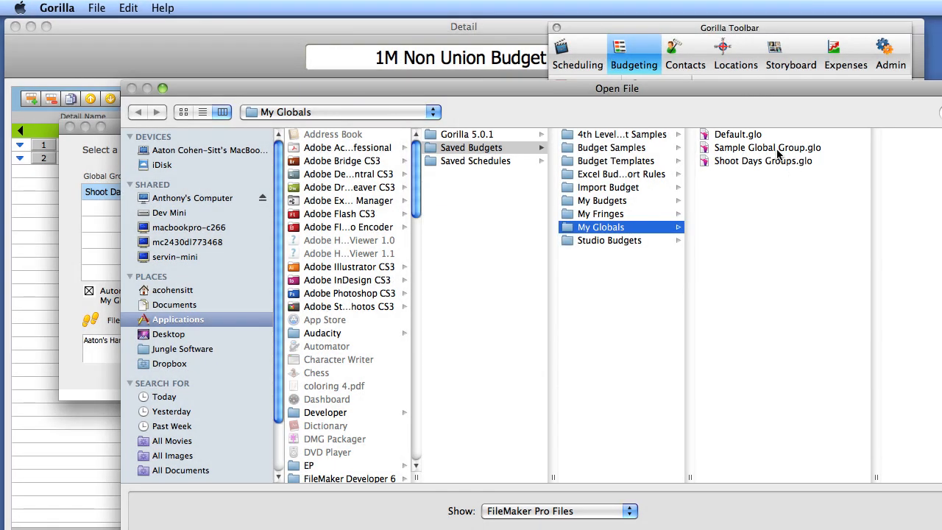
double_click(765, 159)
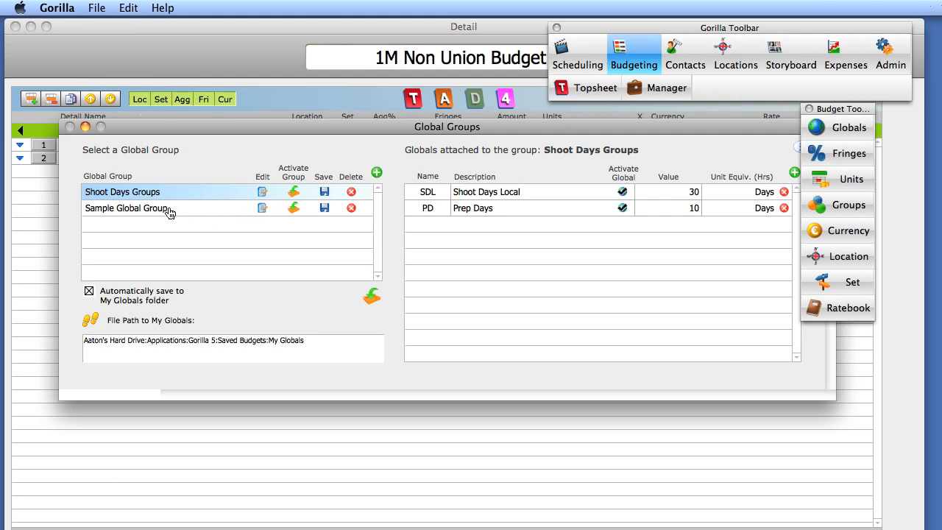
- Examine the globals attached to Sample Global Group and to Shoot Days Groups
click(139, 211)
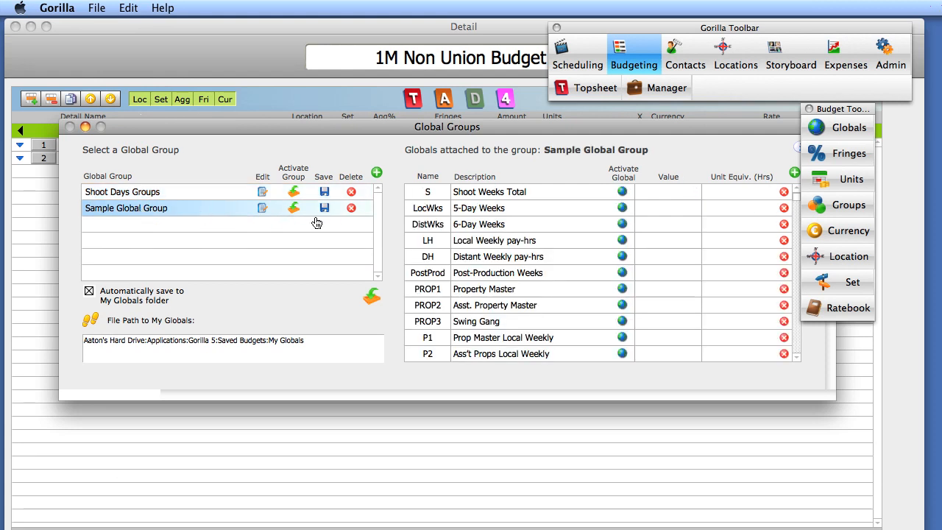
click(177, 193)
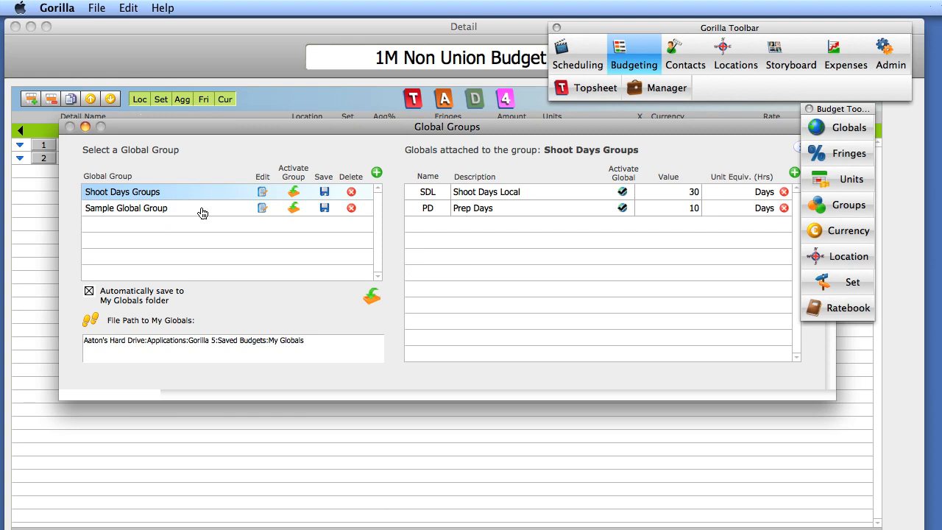
click(202, 213)
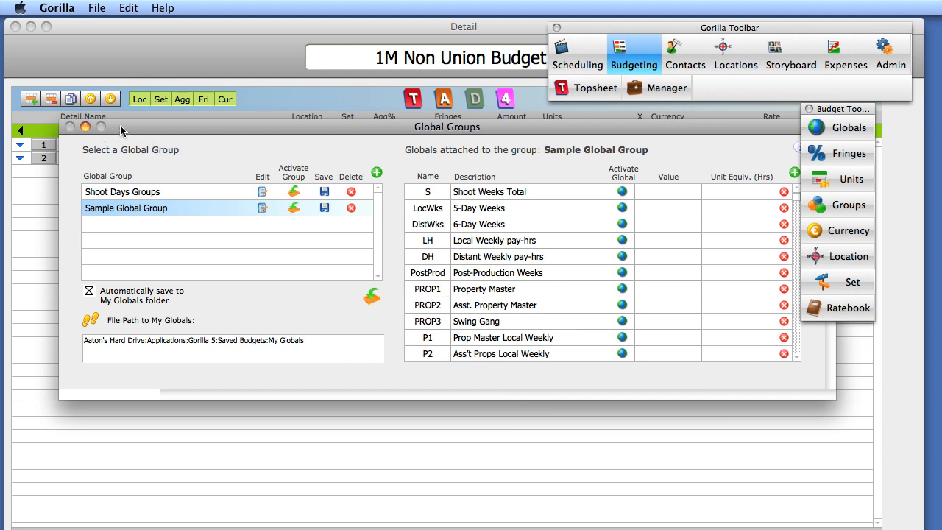
- Close the Global Groups window and check which globals are selectable for the X value of the UPM detail line
click(103, 6)
click(108, 39)
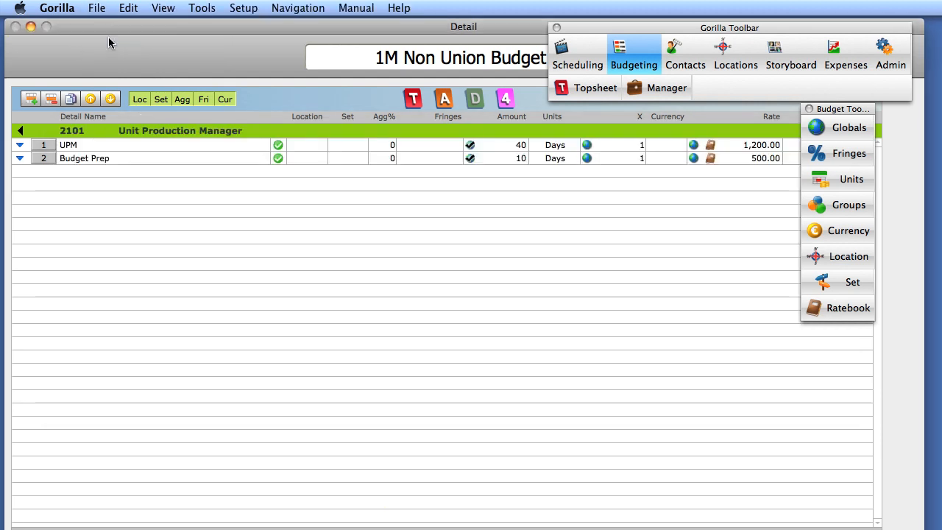
click(587, 146)
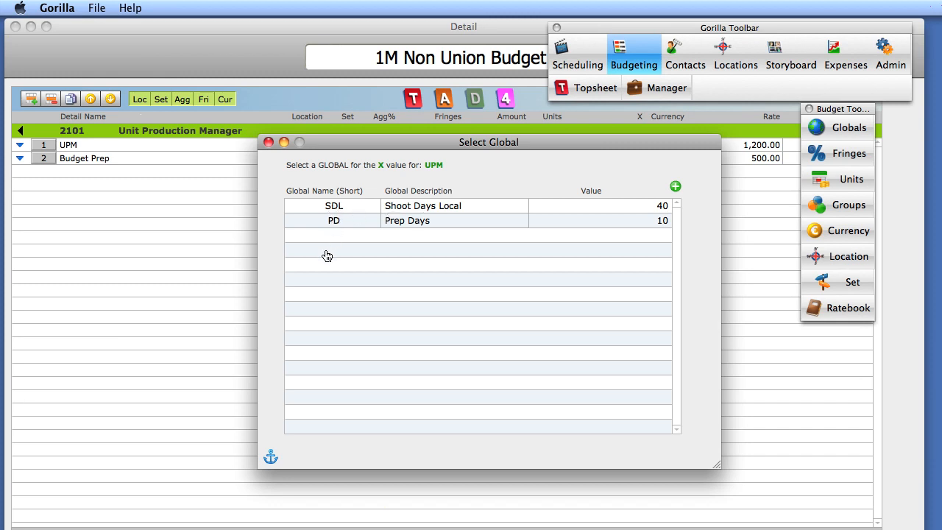
click(269, 142)
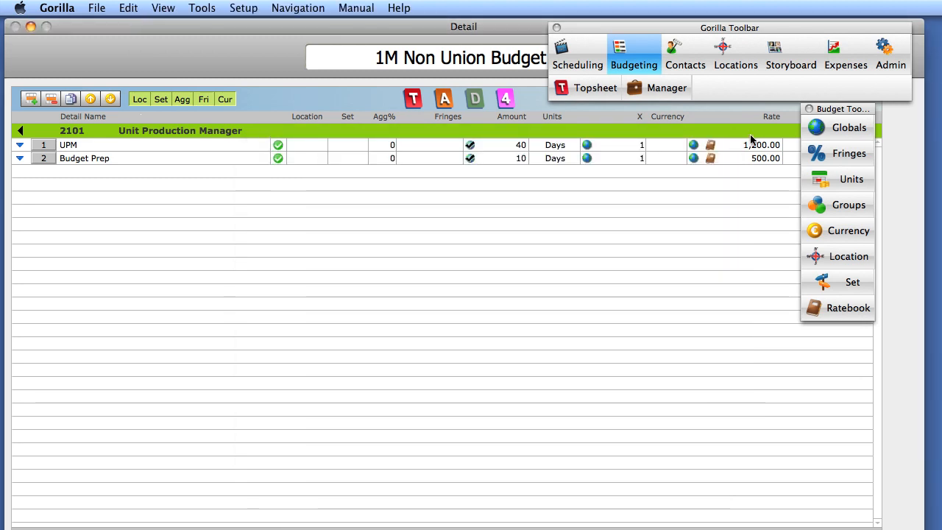
- Activate the entire Sample Global Group into the budget from the Global Groups window
click(241, 8)
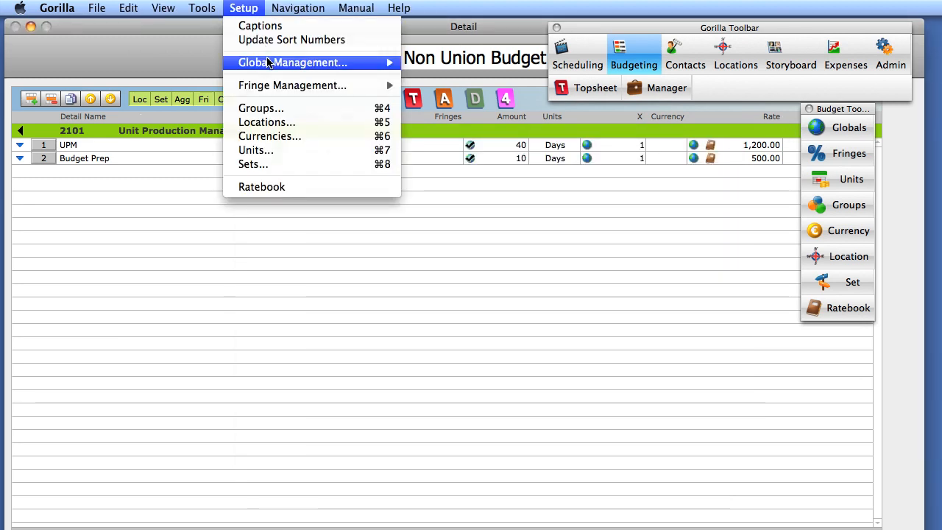
mouse_move(269, 62)
click(442, 75)
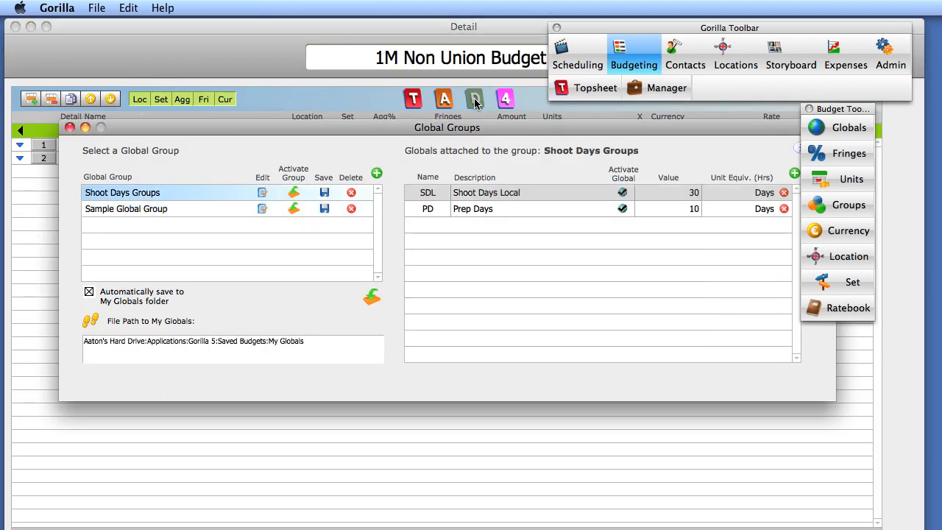
click(166, 210)
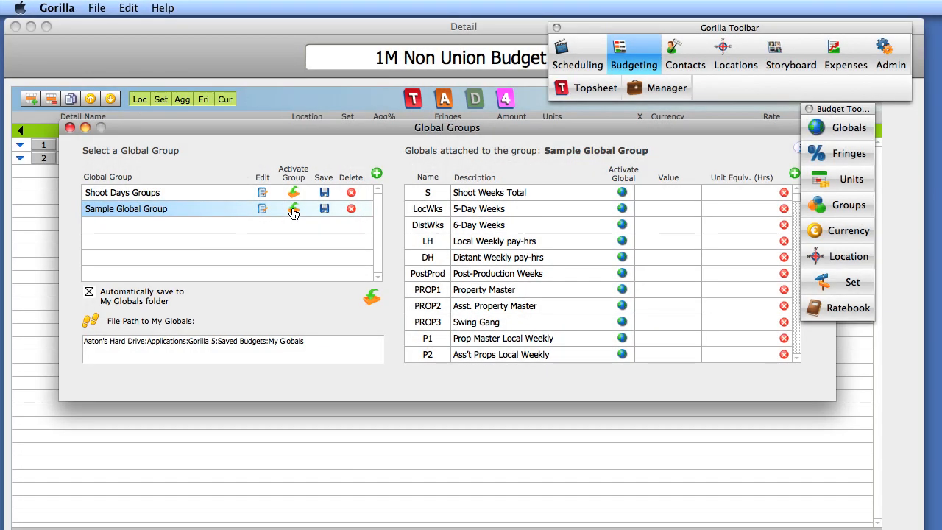
click(293, 211)
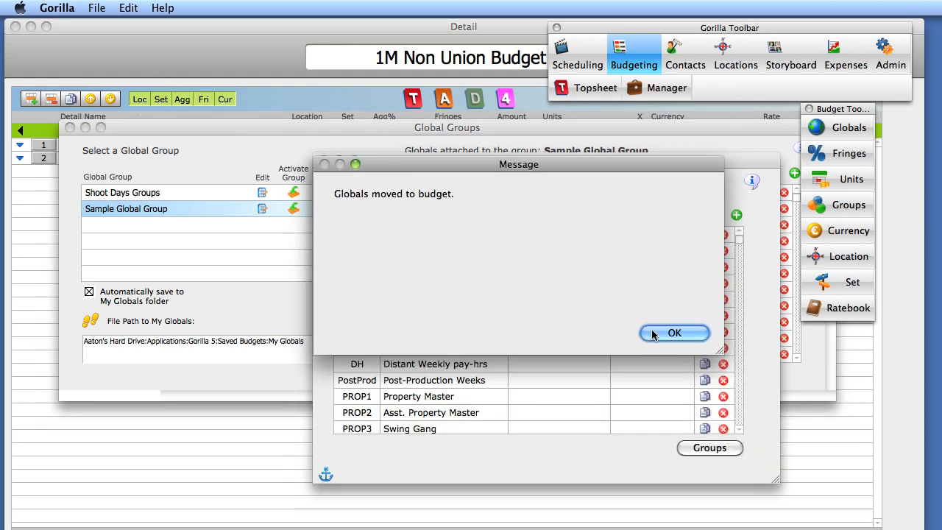
click(670, 334)
drag(558, 161, 493, 107)
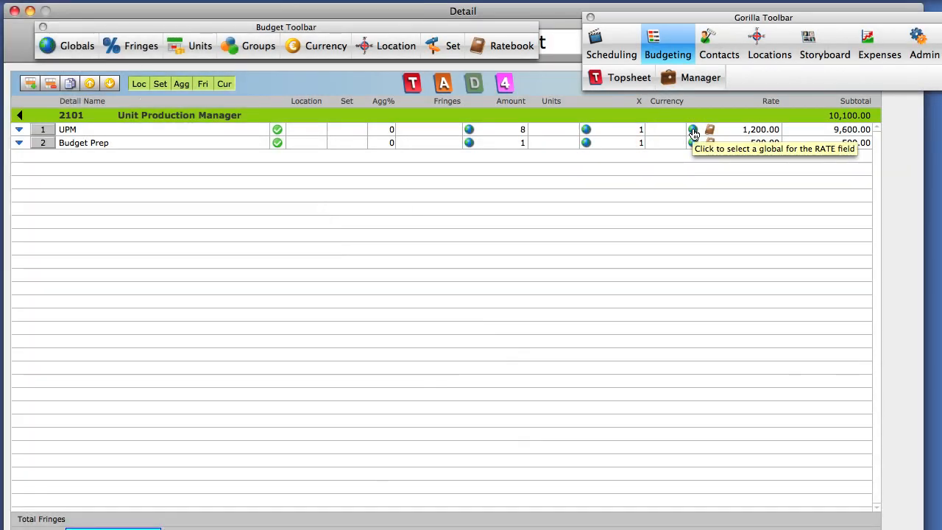
- Create global Crew with description "Rate for Crew" and value 500, and attach it to the Rate value of the UPM detail line
click(693, 131)
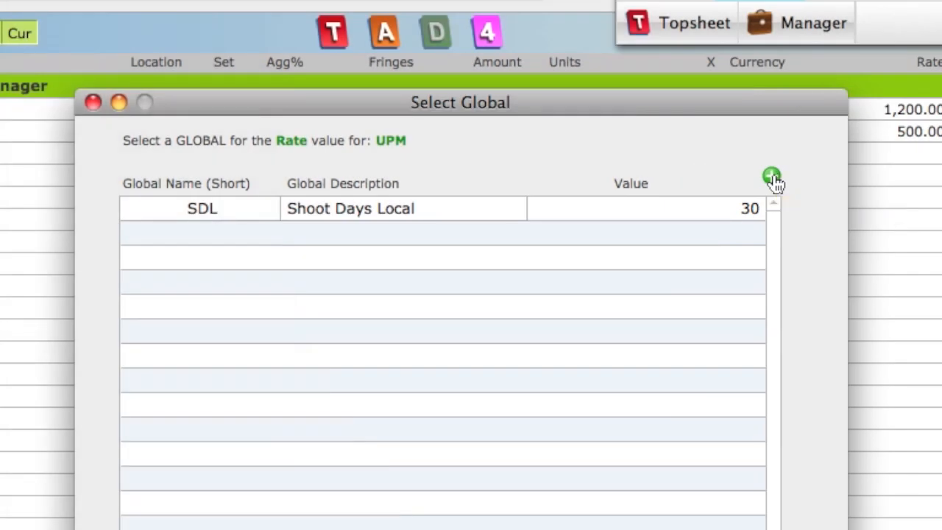
click(771, 178)
text(Crew)
key(Tab)
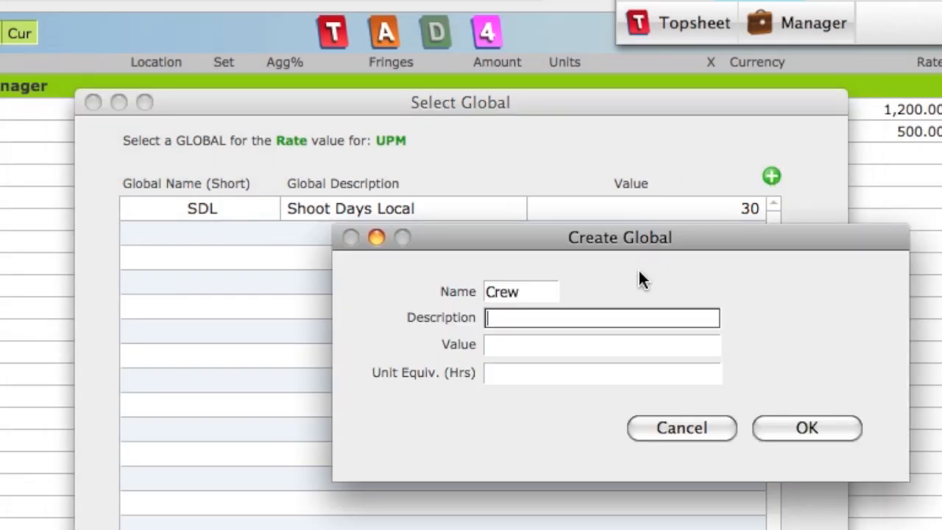
text(Rate for Crew)
key(Tab)
text(500)
key(Tab)
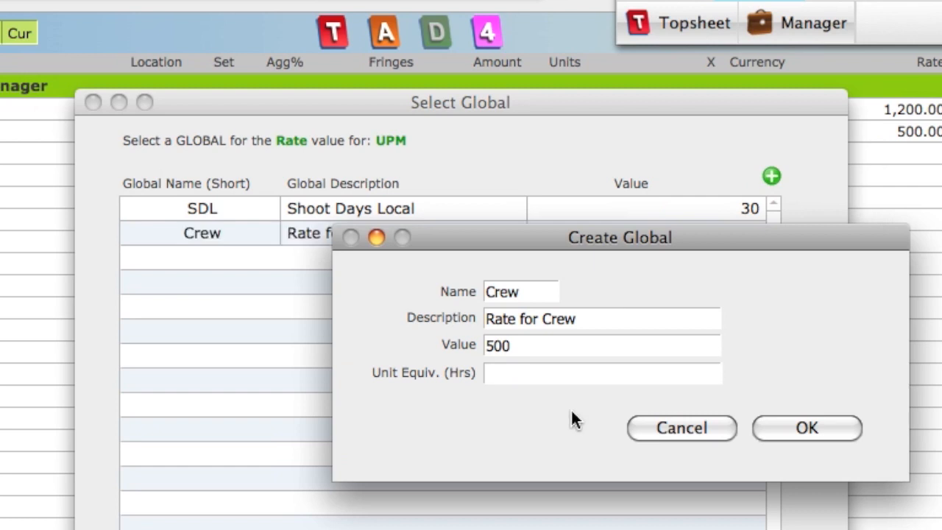
click(773, 430)
double_click(233, 244)
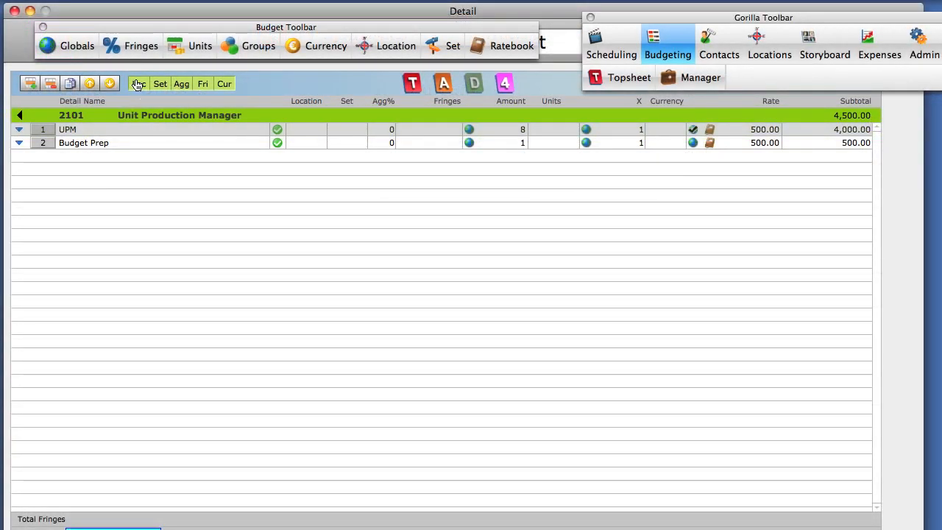
- Review the budget's globals and the globals attached to Shoot Days Group, and close the Global Groups window
click(68, 47)
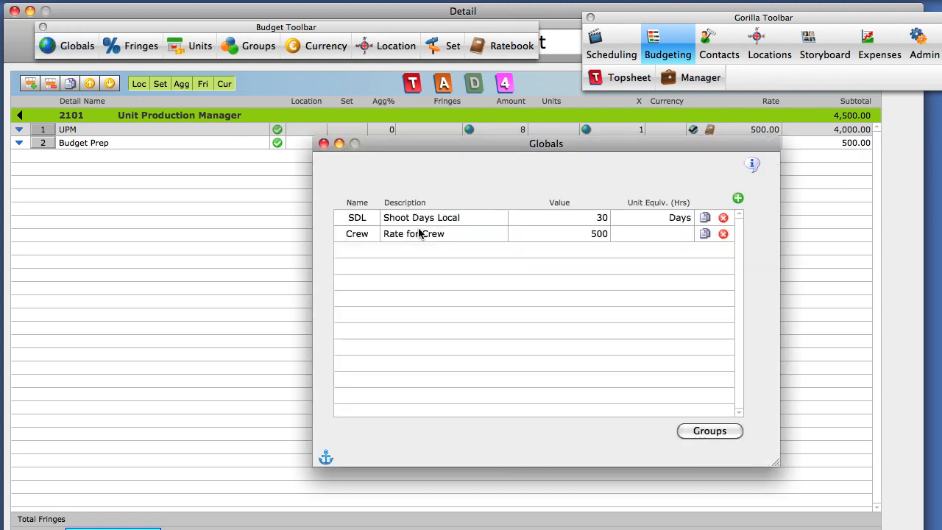
click(709, 432)
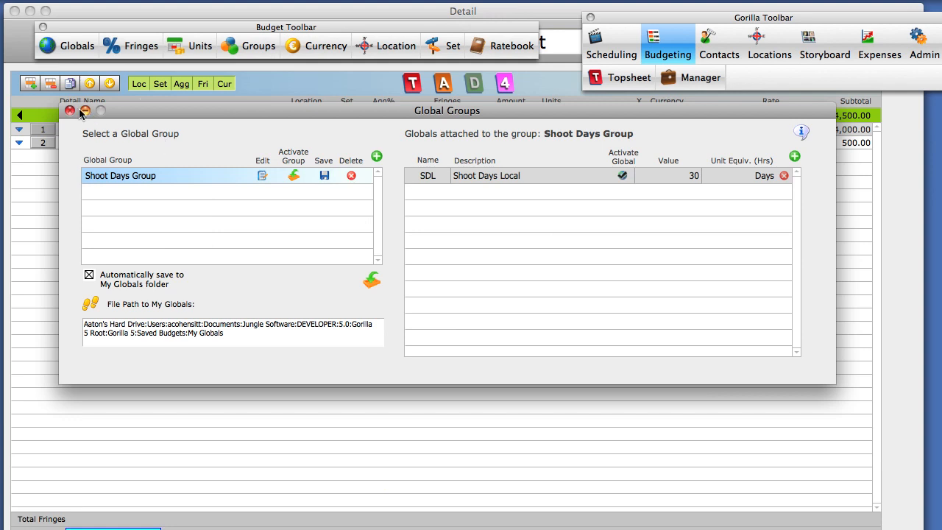
click(69, 111)
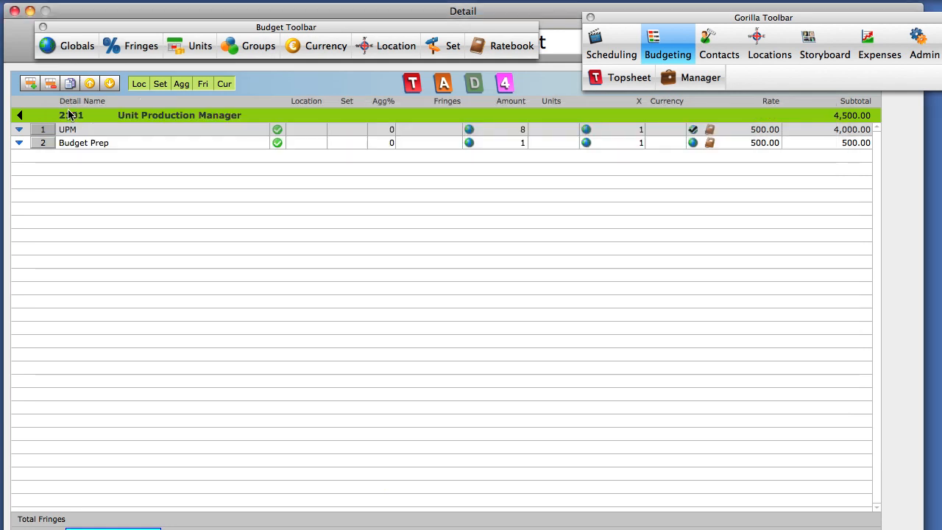
- Copy the Crew global from the budget's globals list into Shoot Days Group
click(66, 47)
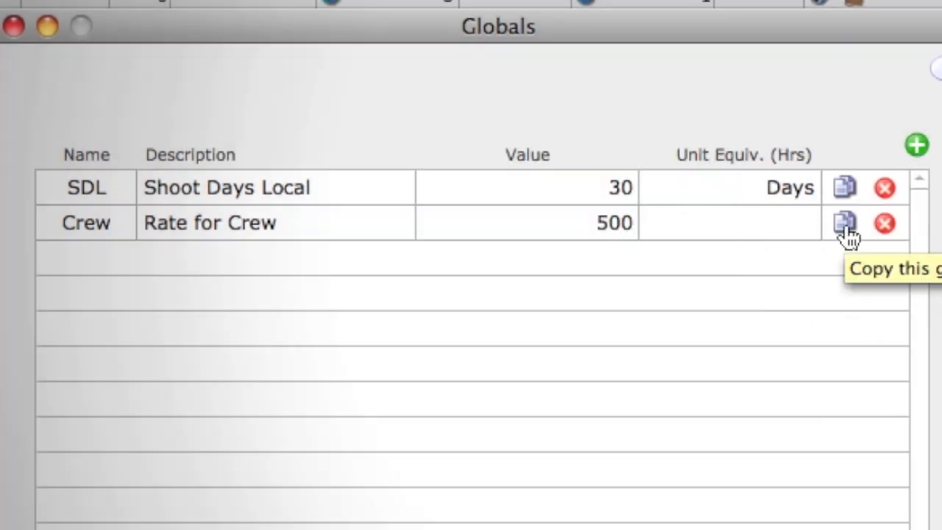
click(846, 224)
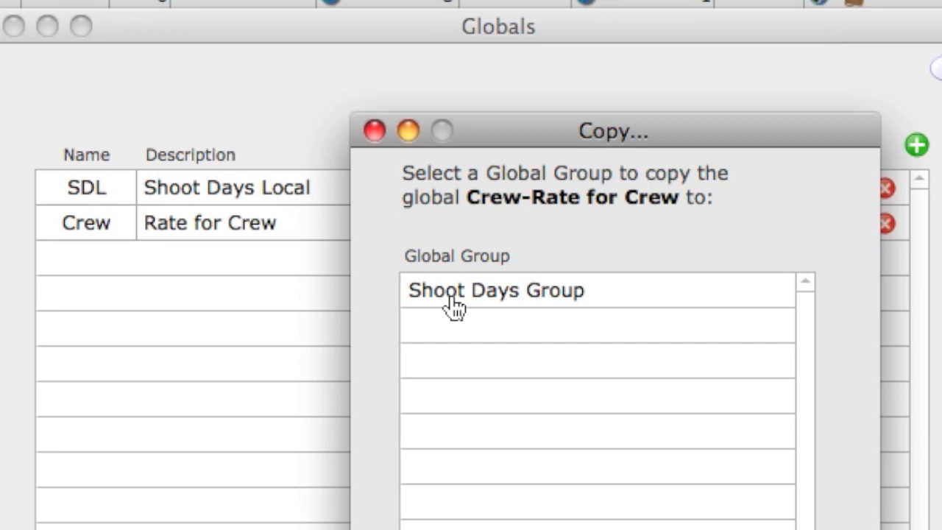
double_click(450, 294)
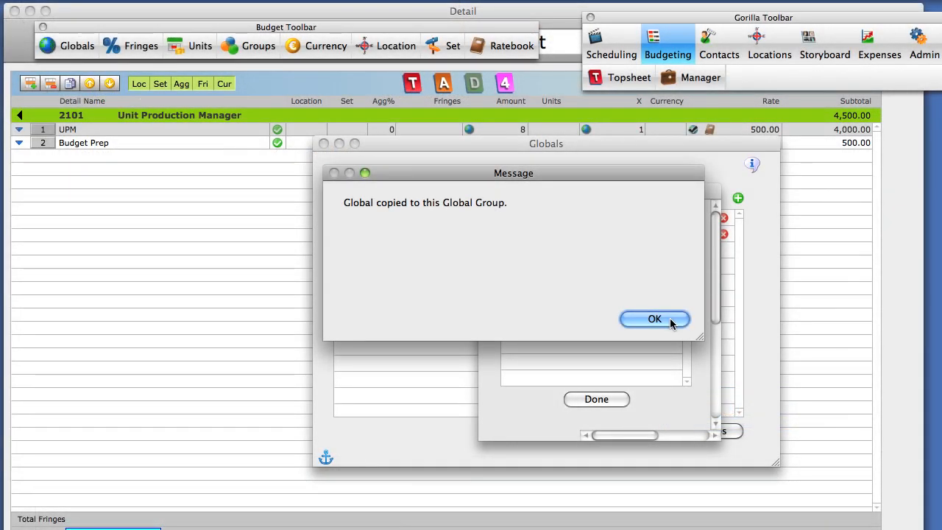
click(773, 411)
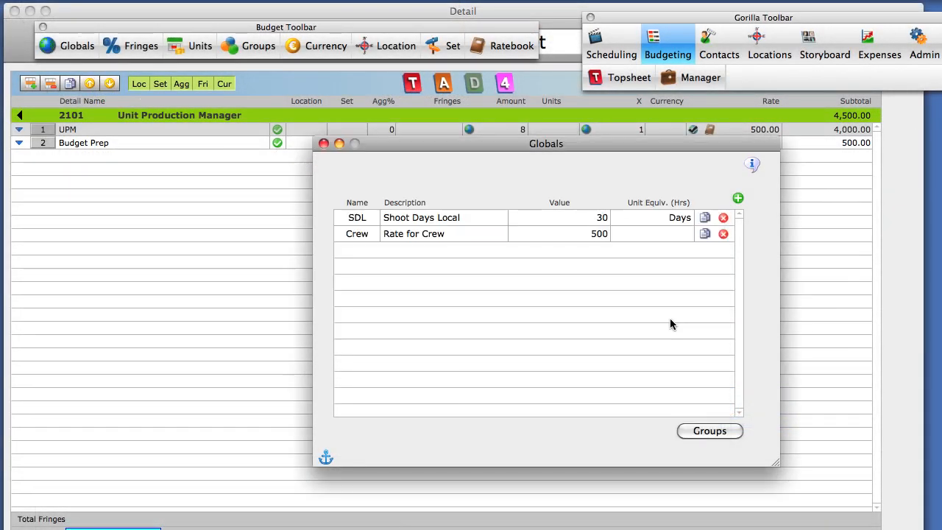